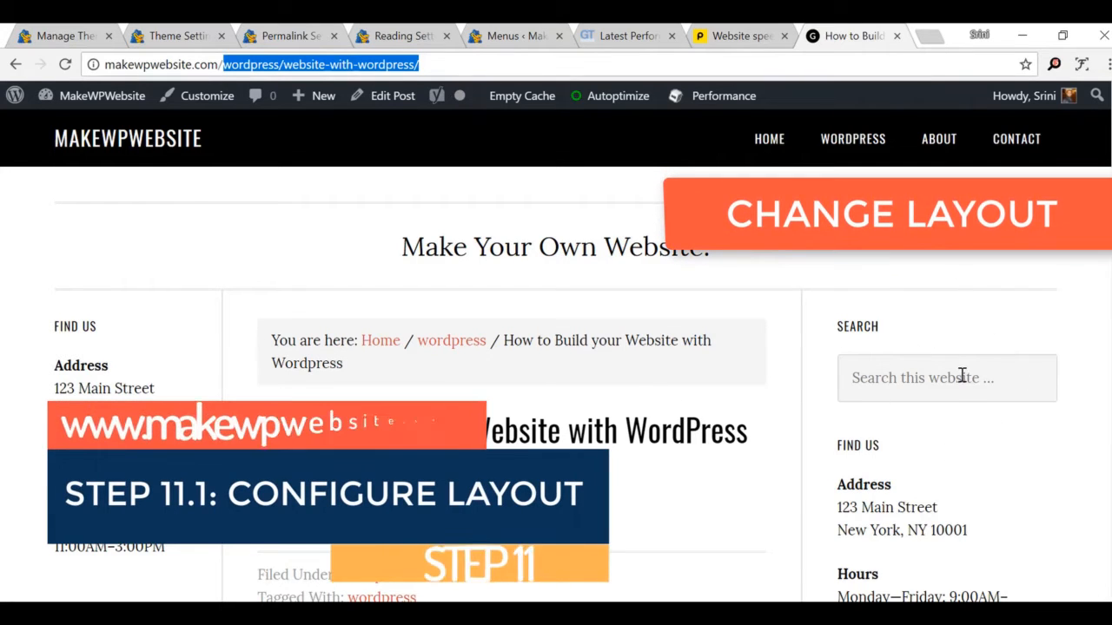
- Customize the theme's site layout to Content, Primary Sidebar and publish the change
{"action": "left_click", "coordinate": [206, 101]}
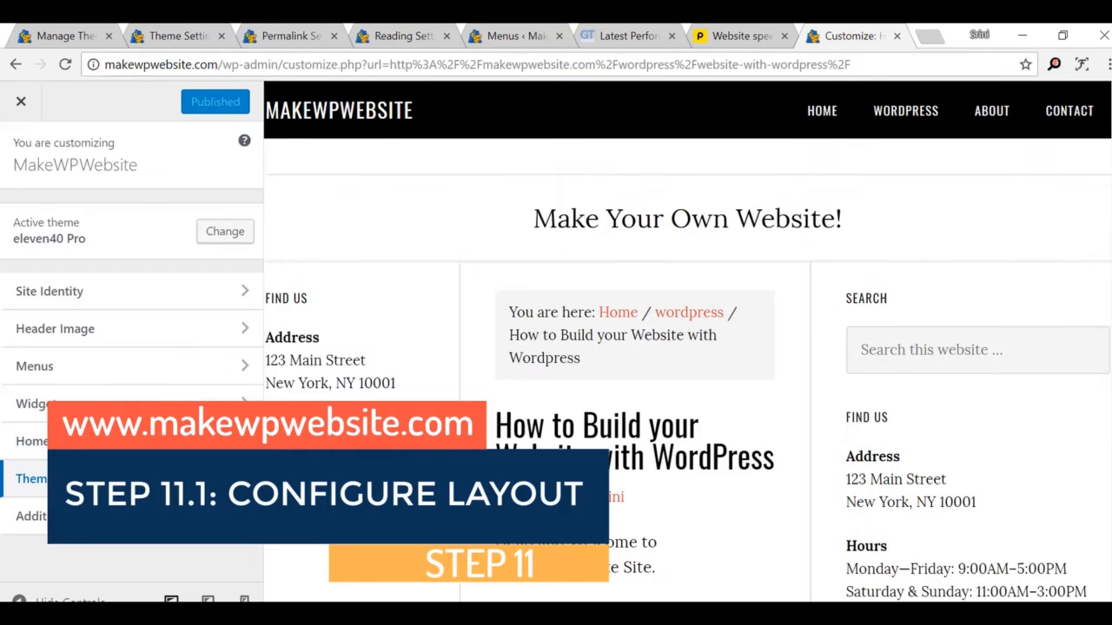
{"action": "left_click", "coordinate": [52, 479]}
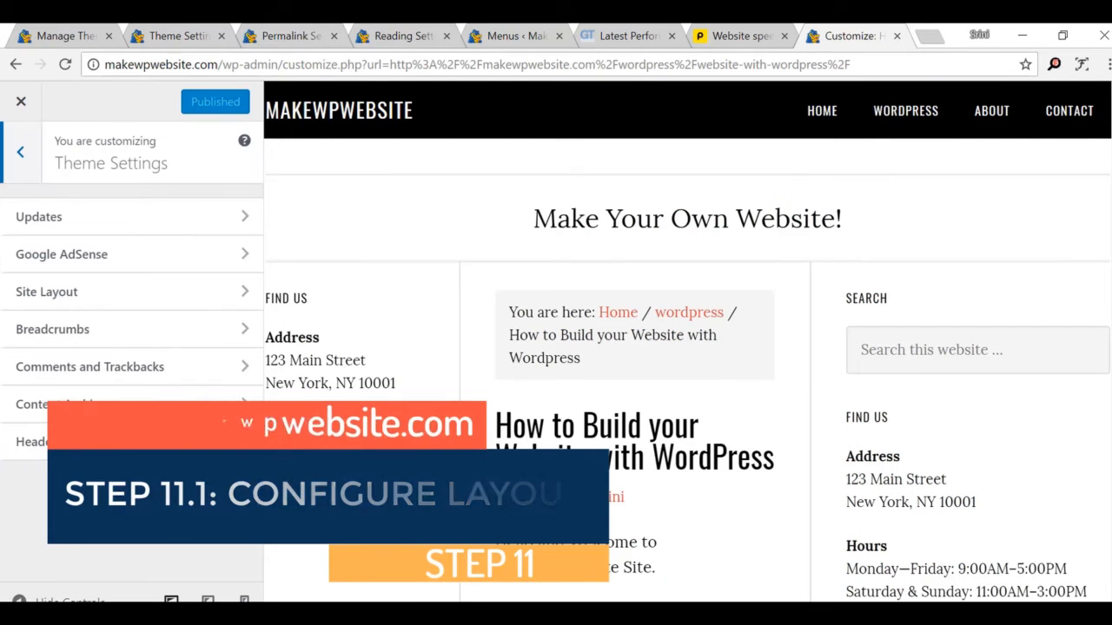
{"action": "left_click", "coordinate": [50, 305]}
{"action": "left_click", "coordinate": [166, 247]}
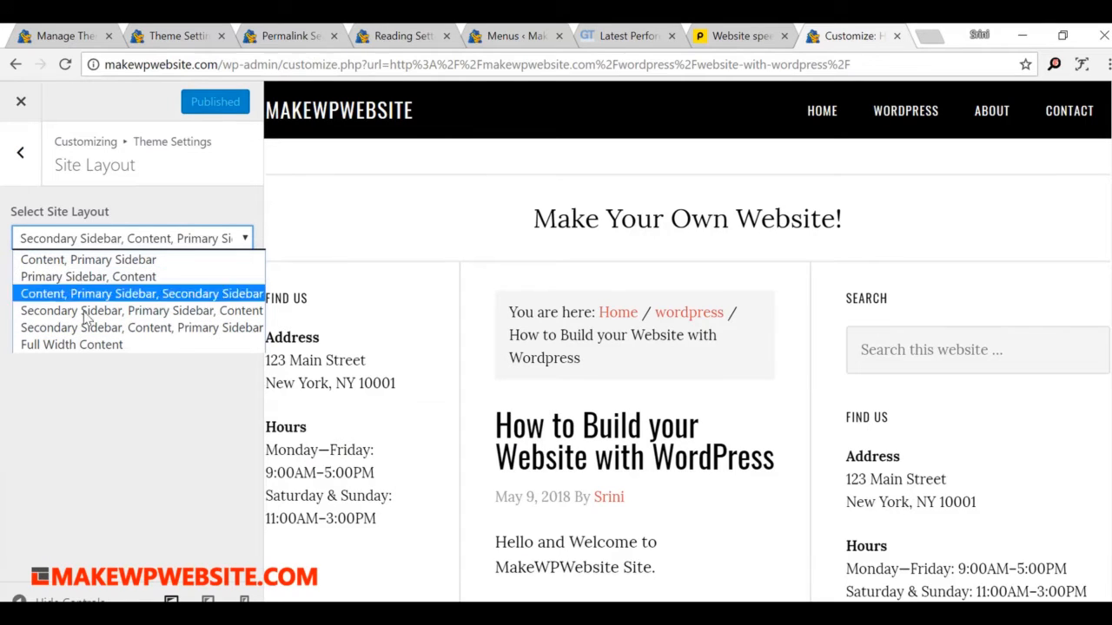
{"action": "left_click", "coordinate": [95, 260]}
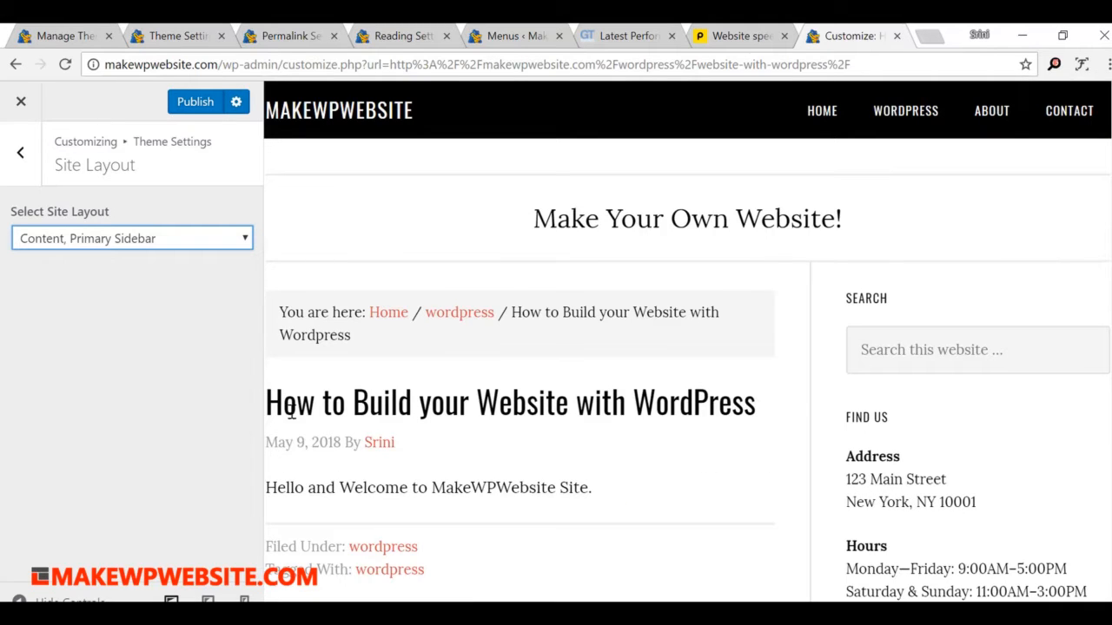
{"action": "left_click", "coordinate": [195, 104]}
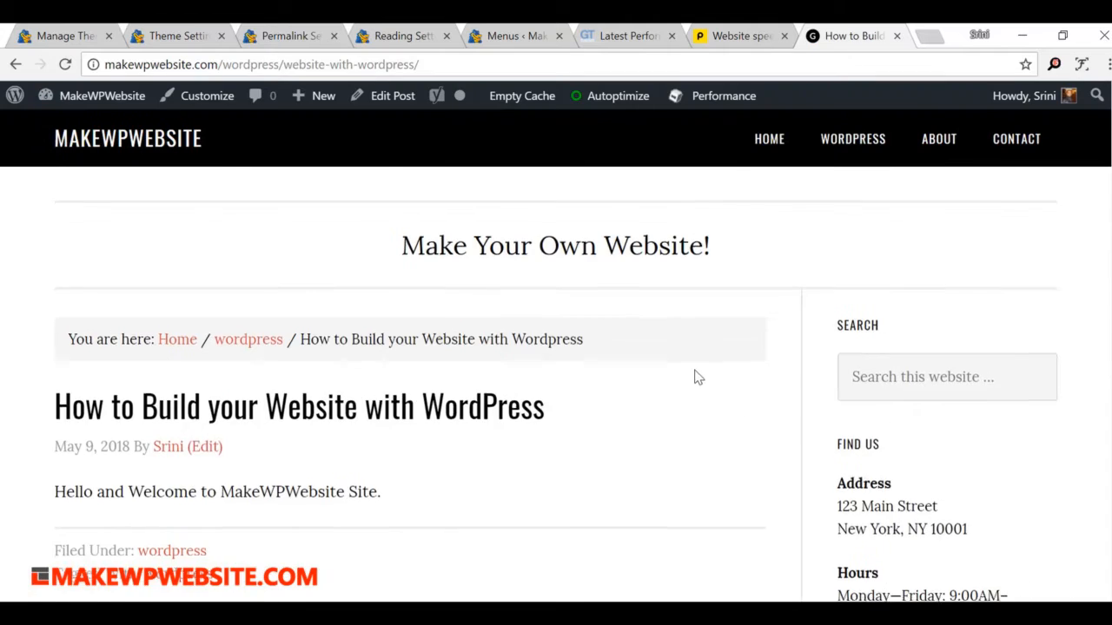
- Open the site's home page and examine its layout down to the footer
{"action": "left_click", "coordinate": [770, 144]}
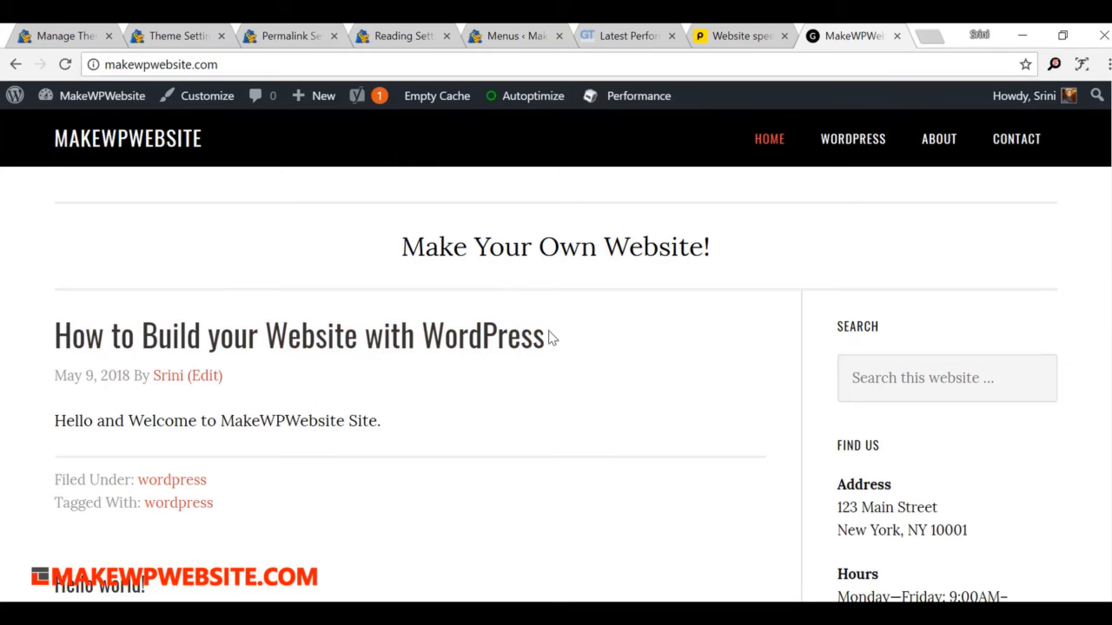
{"action": "scroll", "coordinate": [543, 338], "scroll_direction": "down", "scroll_amount": 5}
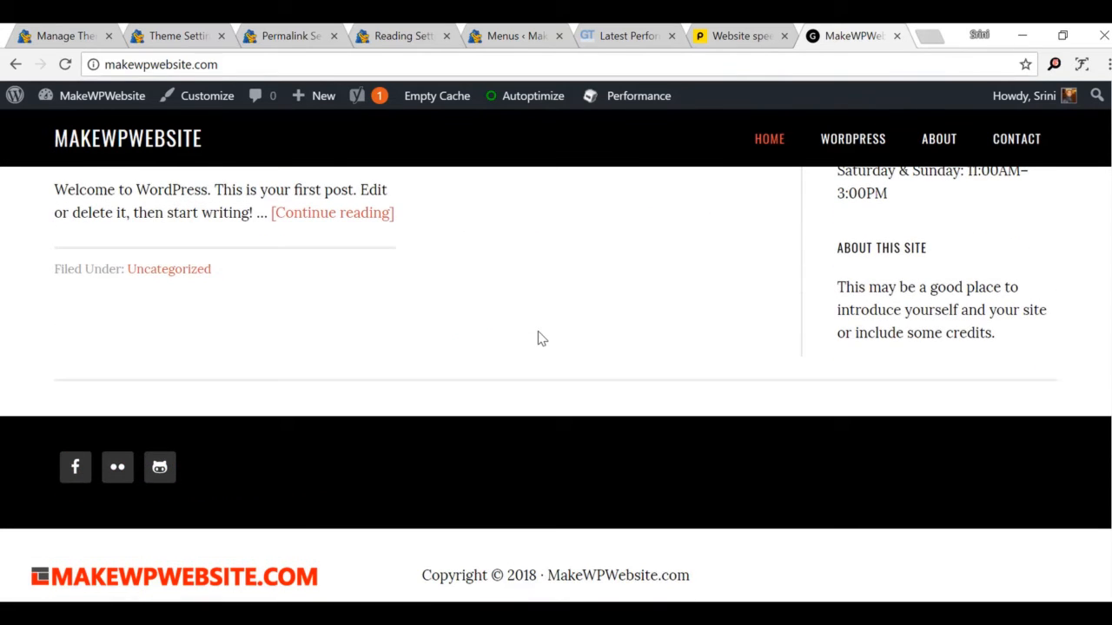
{"action": "scroll", "coordinate": [539, 338], "scroll_direction": "up", "scroll_amount": 3}
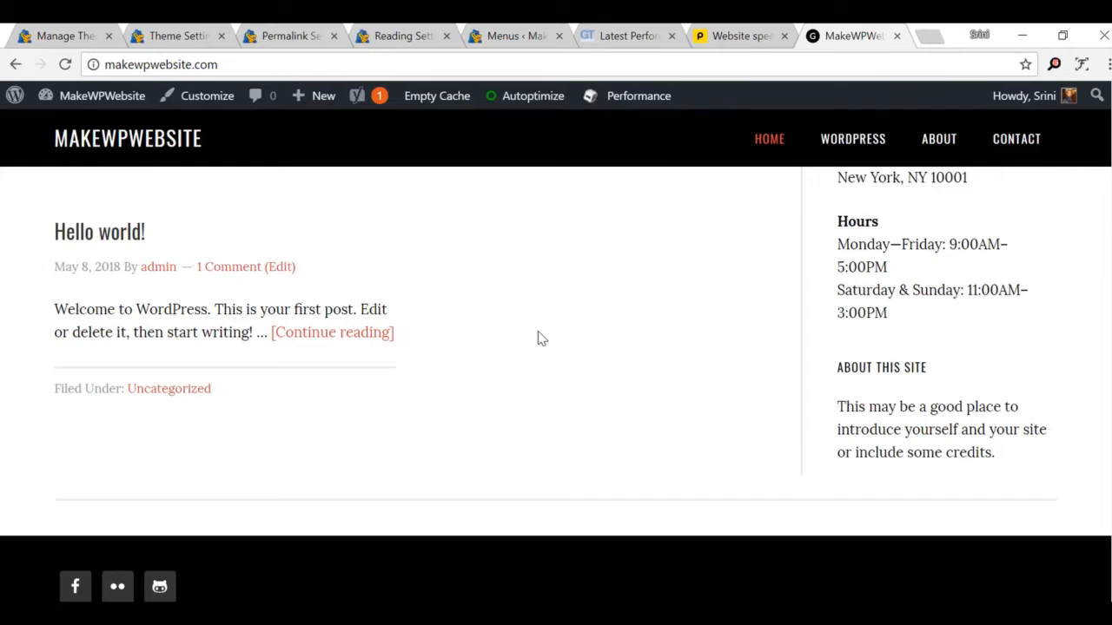
{"action": "scroll", "coordinate": [454, 443], "scroll_direction": "down", "scroll_amount": 2}
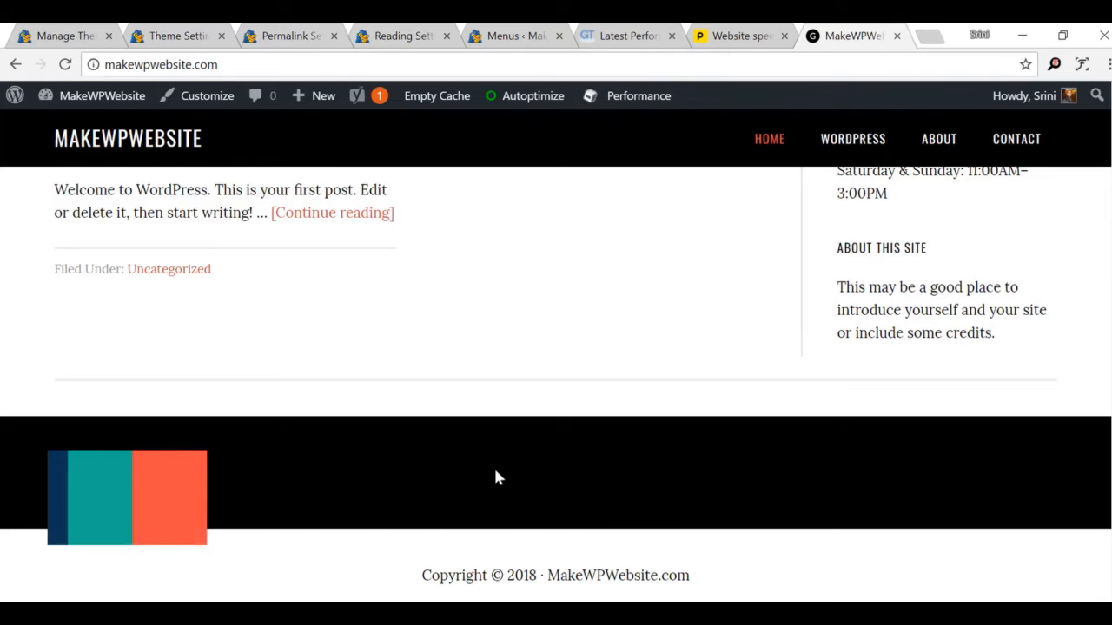
- Open the site's widget management page and expand the Footer 2 and Footer 1 areas
{"action": "mouse_move", "coordinate": [122, 104]}
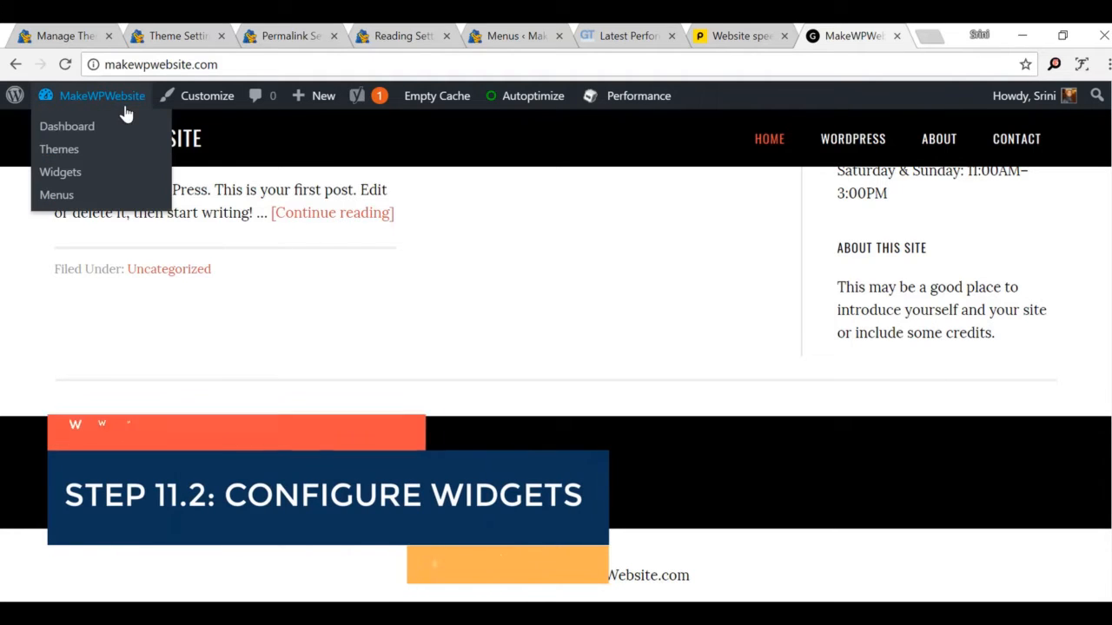
{"action": "left_click", "coordinate": [75, 178]}
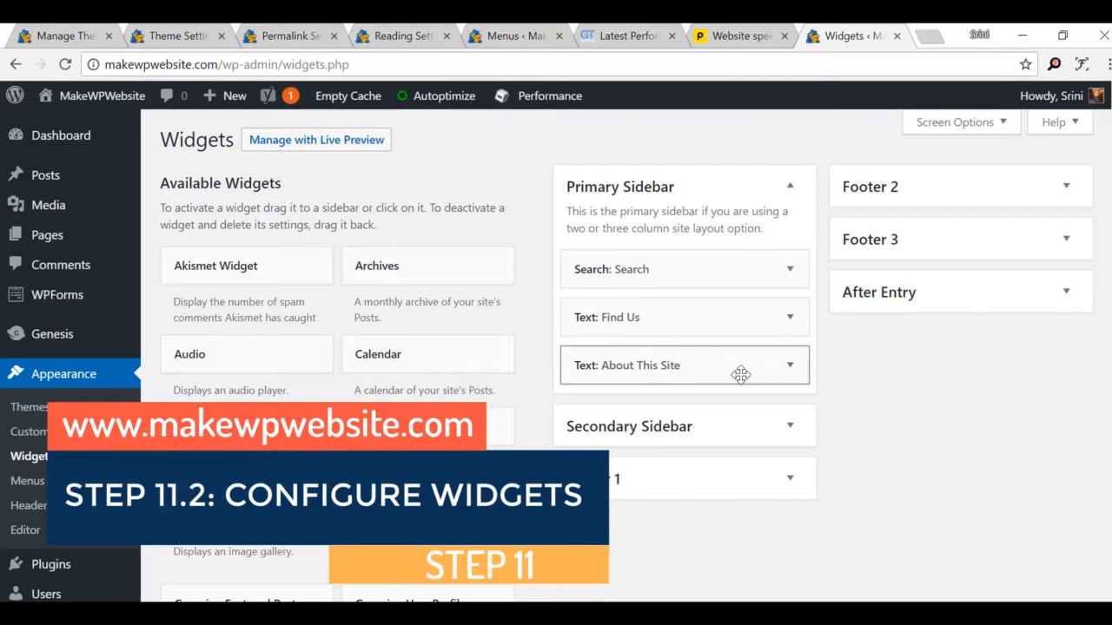
{"action": "scroll", "coordinate": [747, 374], "scroll_direction": "down", "scroll_amount": 2}
{"action": "scroll", "coordinate": [895, 316], "scroll_direction": "up", "scroll_amount": 2}
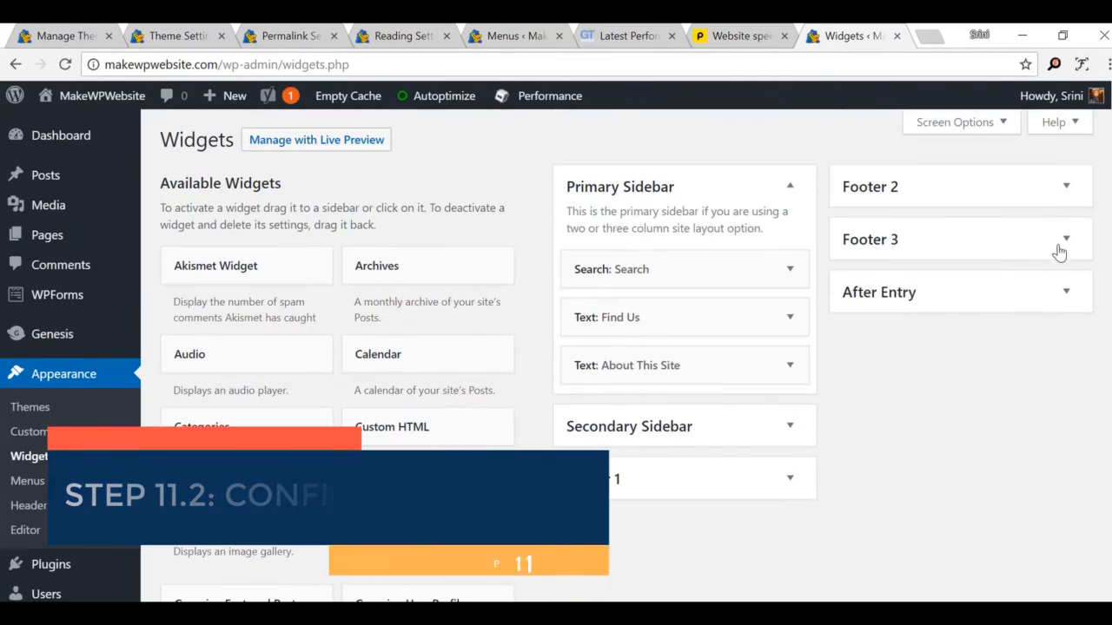
{"action": "left_click", "coordinate": [1068, 185]}
{"action": "left_click", "coordinate": [789, 479]}
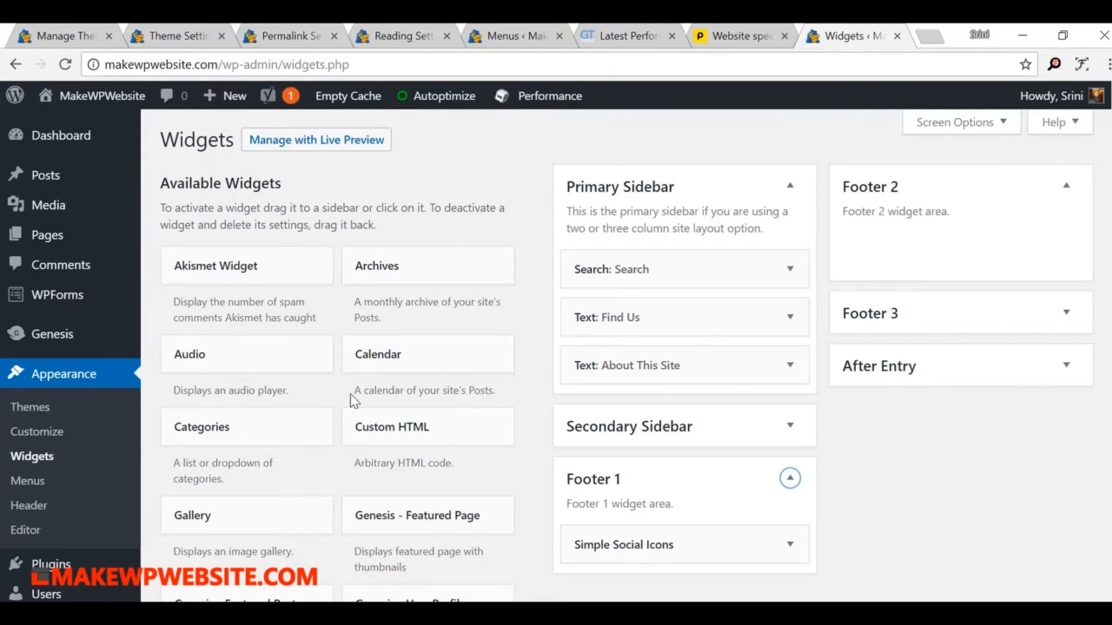
- Add a Genesis - Featured Posts widget to Footer 2 with post titles shown and 3 posts, save it and collapse it
{"action": "scroll", "coordinate": [352, 399], "scroll_direction": "down", "scroll_amount": 2}
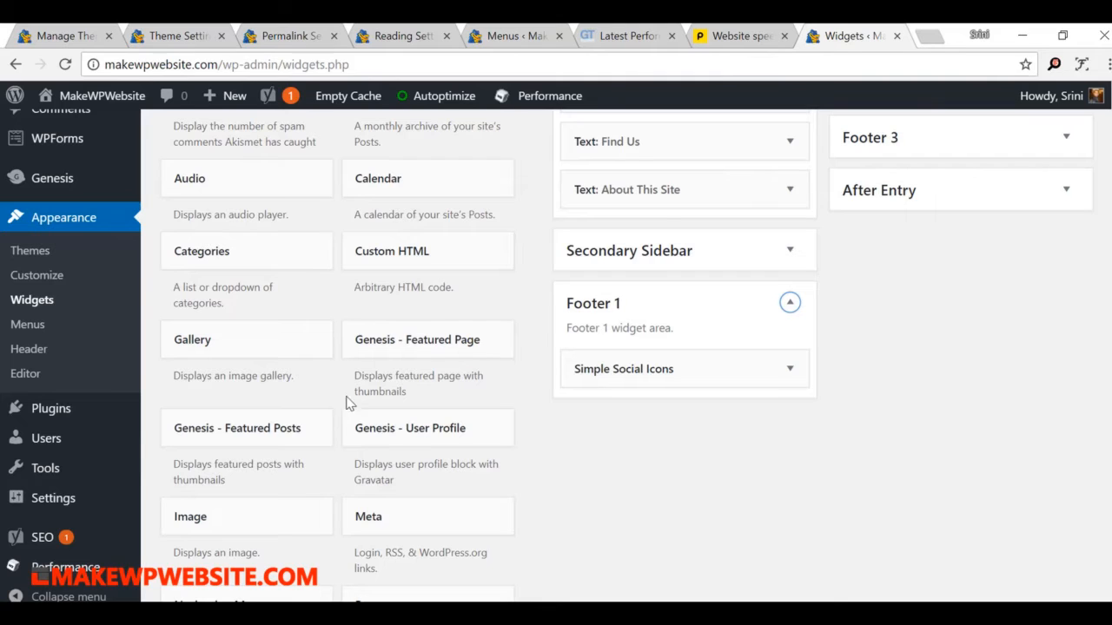
{"action": "left_click_drag", "start_coordinate": [220, 445], "coordinate": [925, 146]}
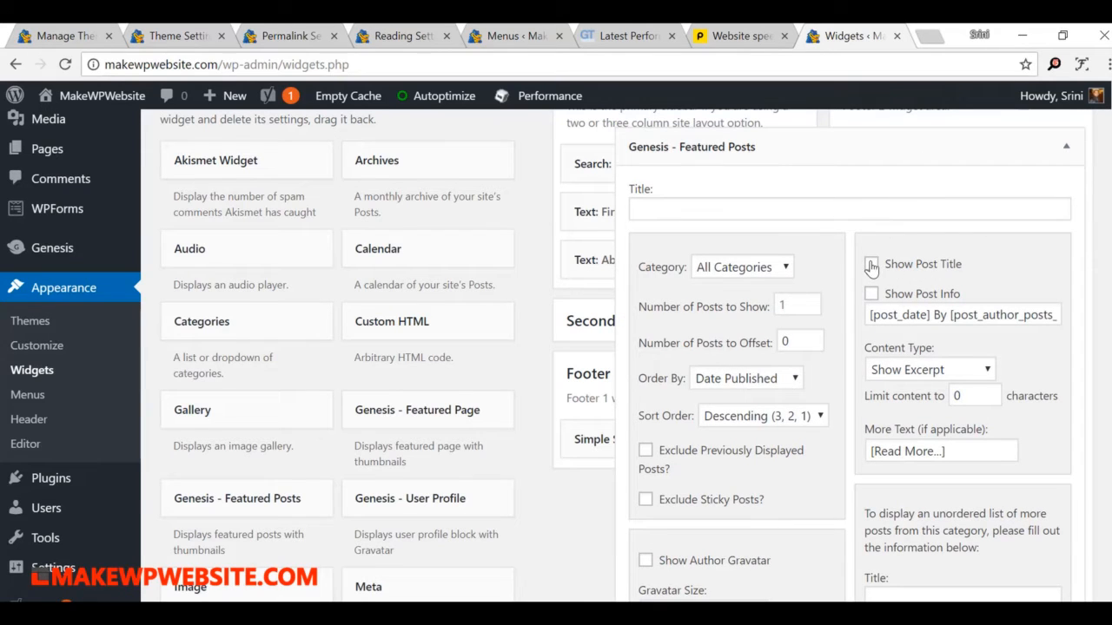
{"action": "left_click", "coordinate": [872, 265]}
{"action": "left_click", "coordinate": [795, 302]}
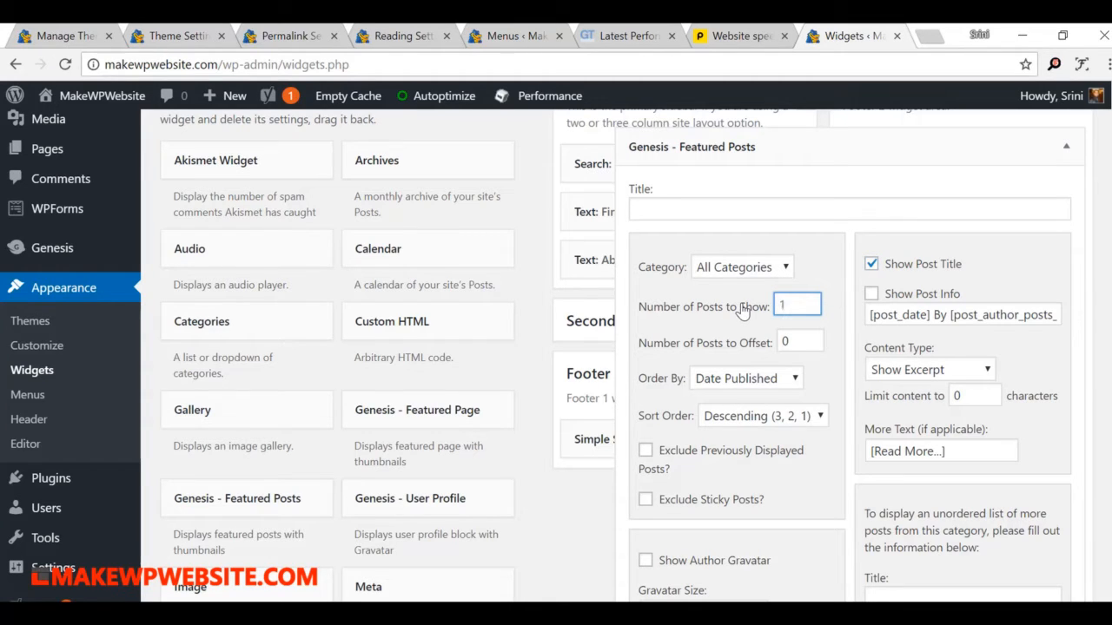
{"action": "key", "text": "BackSpace"}
{"action": "type", "text": "3"}
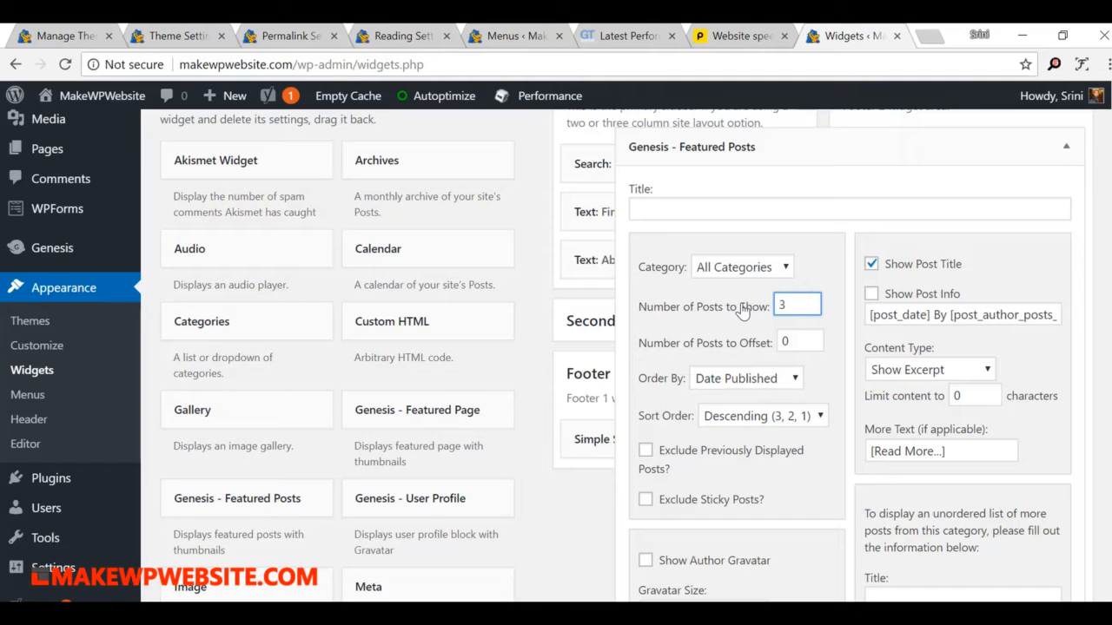
{"action": "scroll", "coordinate": [959, 466], "scroll_direction": "down", "scroll_amount": 4}
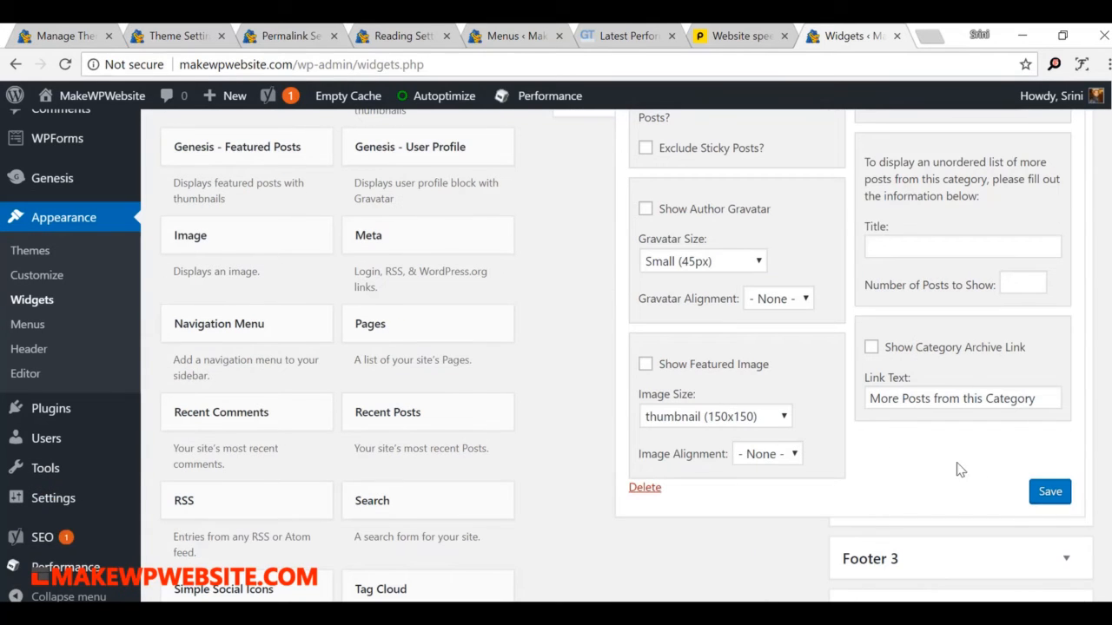
{"action": "left_click", "coordinate": [1049, 491]}
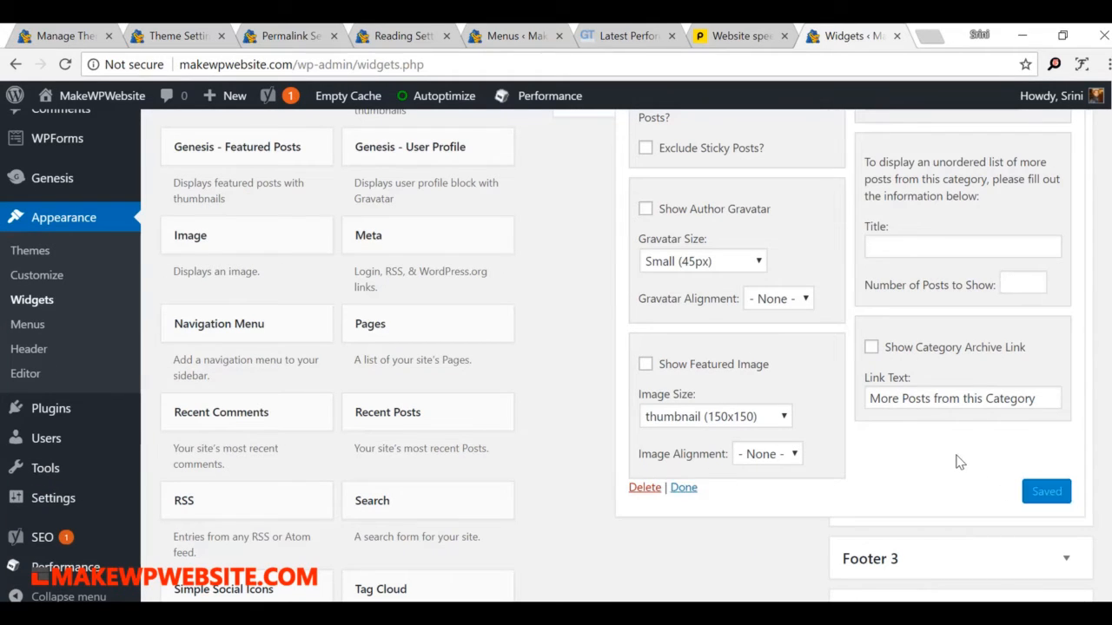
{"action": "scroll", "coordinate": [959, 460], "scroll_direction": "up", "scroll_amount": 5}
{"action": "left_click", "coordinate": [1067, 235]}
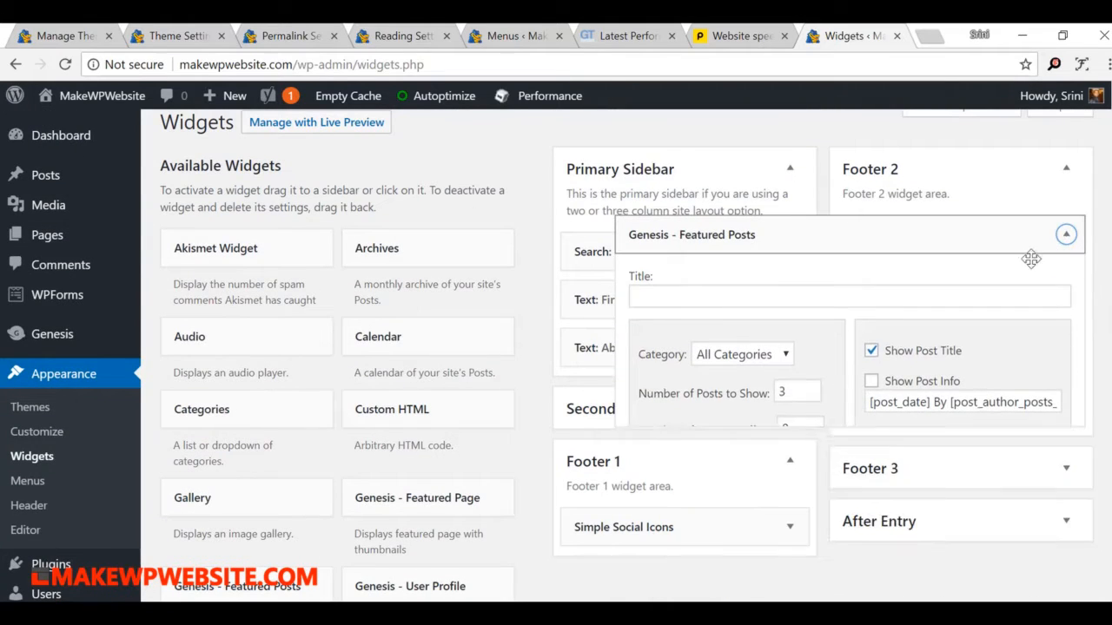
- Add a Recent Posts widget below the featured posts in Footer 2, title it POSTS and save it
{"action": "scroll", "coordinate": [400, 450], "scroll_direction": "down", "scroll_amount": 2}
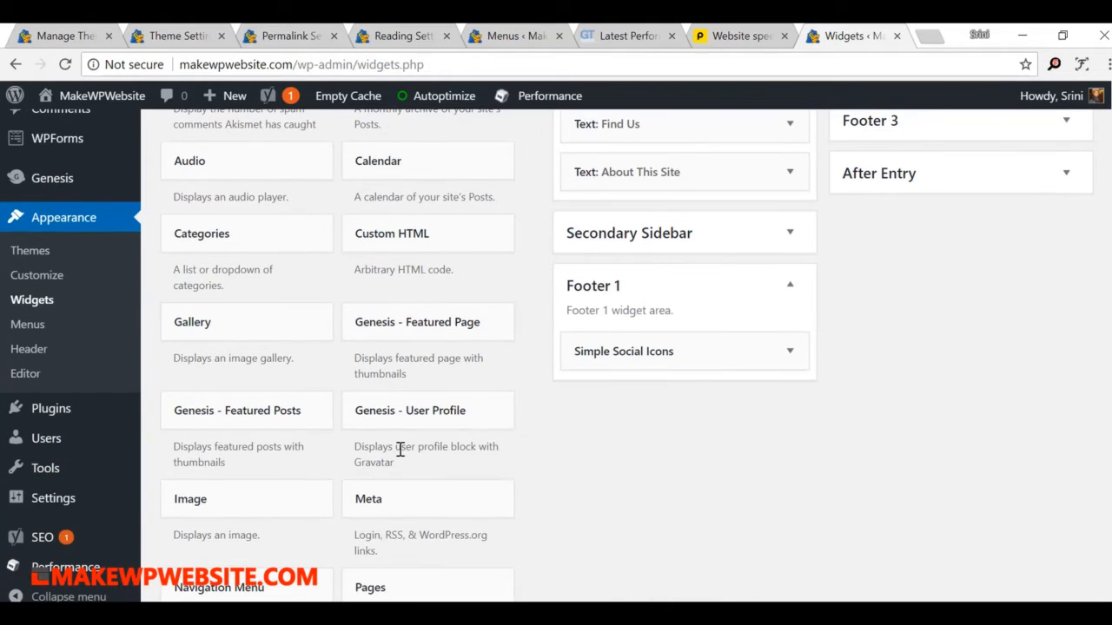
{"action": "scroll", "coordinate": [400, 450], "scroll_direction": "down", "scroll_amount": 2}
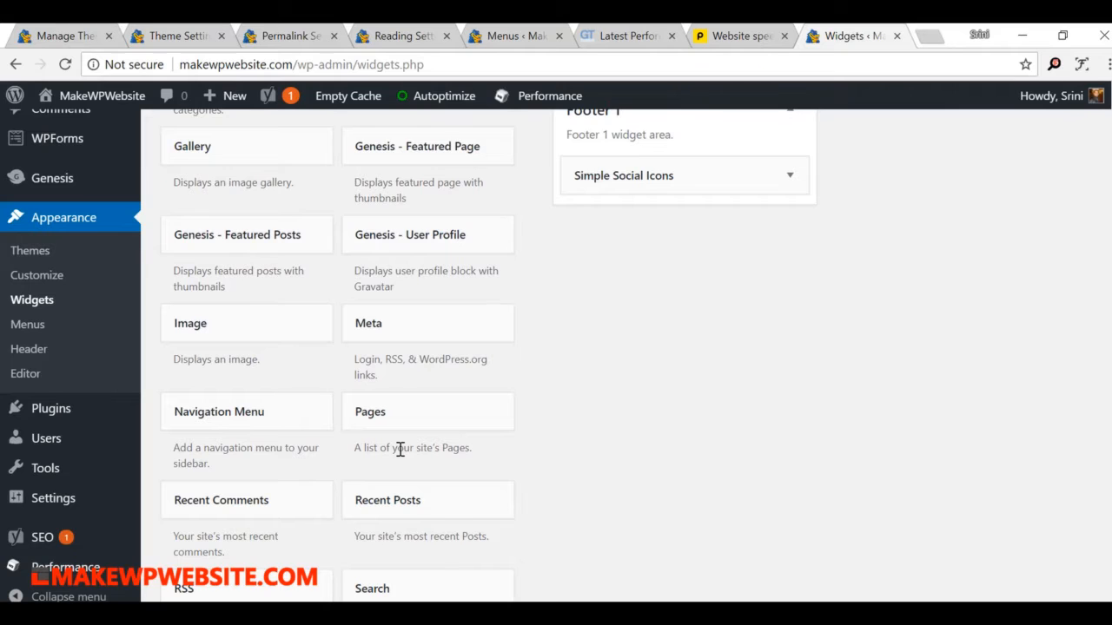
{"action": "scroll", "coordinate": [400, 450], "scroll_direction": "down", "scroll_amount": 1}
{"action": "left_click_drag", "start_coordinate": [393, 417], "coordinate": [912, 279]}
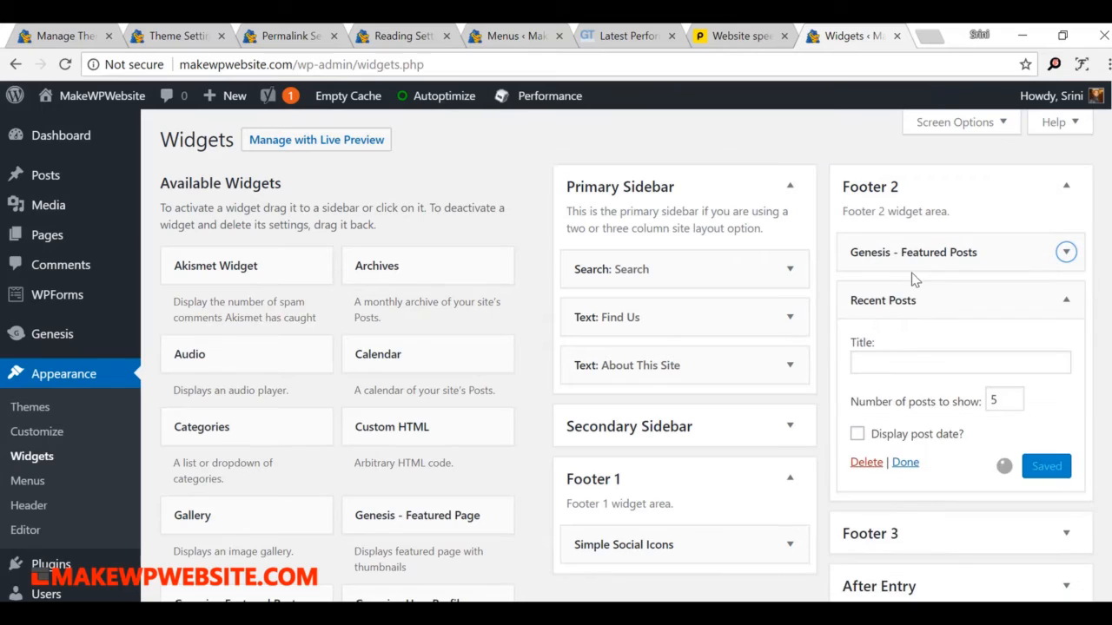
{"action": "left_click", "coordinate": [897, 363]}
{"action": "type", "text": "POSTS"}
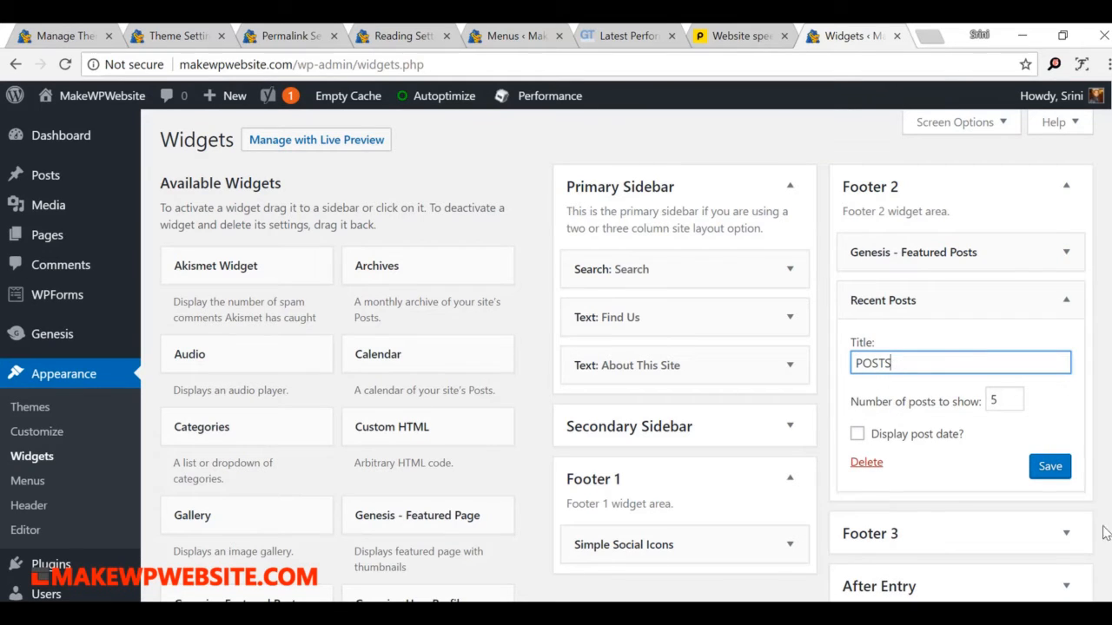
{"action": "left_click", "coordinate": [1052, 482]}
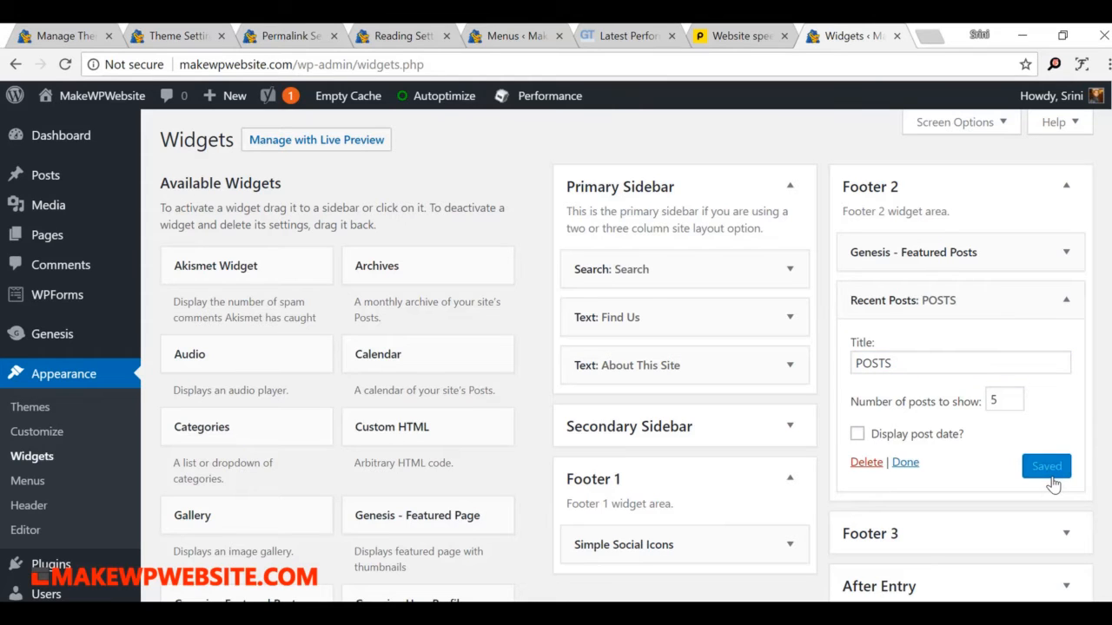
- Add a Navigation Menu widget to Footer 3, assign Top Menu to it and save it
{"action": "scroll", "coordinate": [945, 279], "scroll_direction": "down", "scroll_amount": 3}
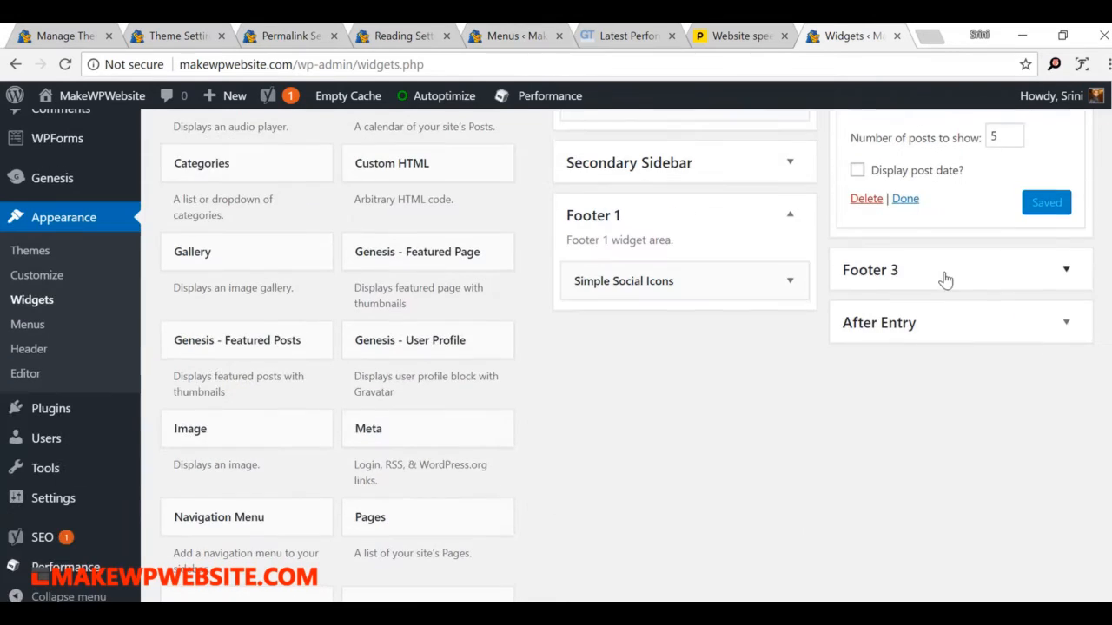
{"action": "left_click", "coordinate": [945, 276]}
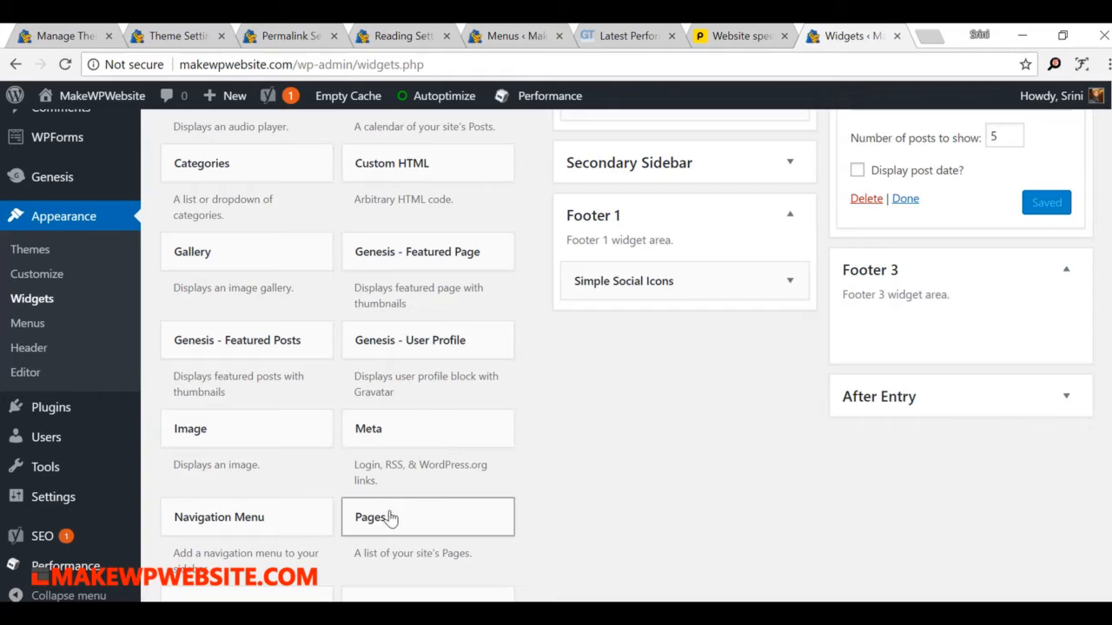
{"action": "mouse_move", "coordinate": [391, 516]}
{"action": "left_mouse_down"}
{"action": "mouse_move", "coordinate": [829, 334]}
{"action": "mouse_move", "coordinate": [868, 332]}
{"action": "mouse_move", "coordinate": [363, 489]}
{"action": "mouse_move", "coordinate": [372, 504]}
{"action": "left_mouse_up"}
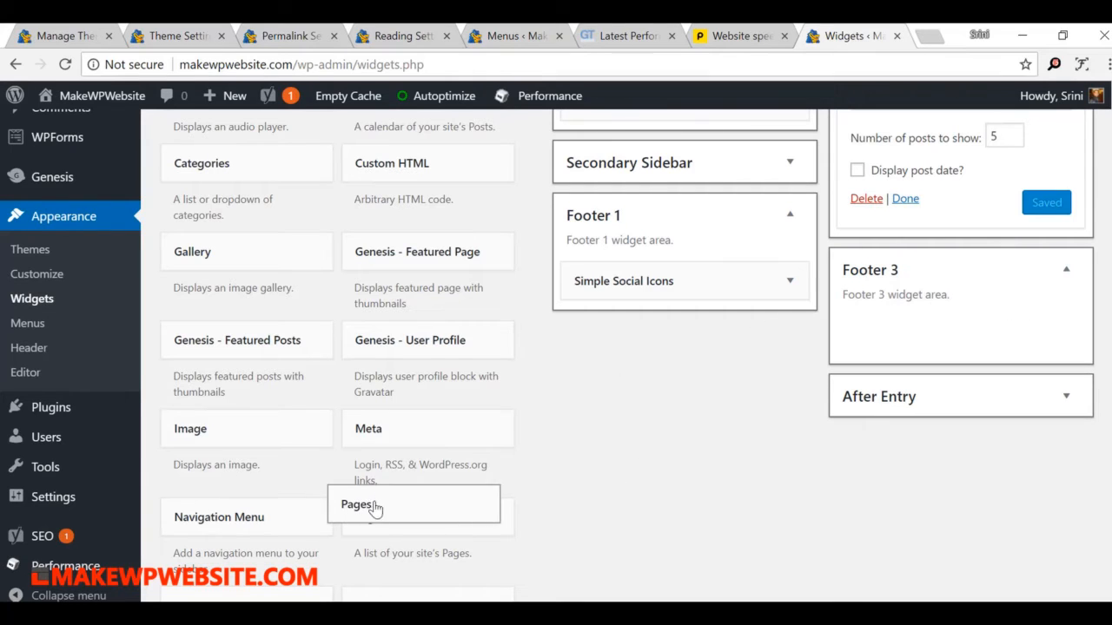
{"action": "left_click_drag", "start_coordinate": [256, 526], "coordinate": [985, 334]}
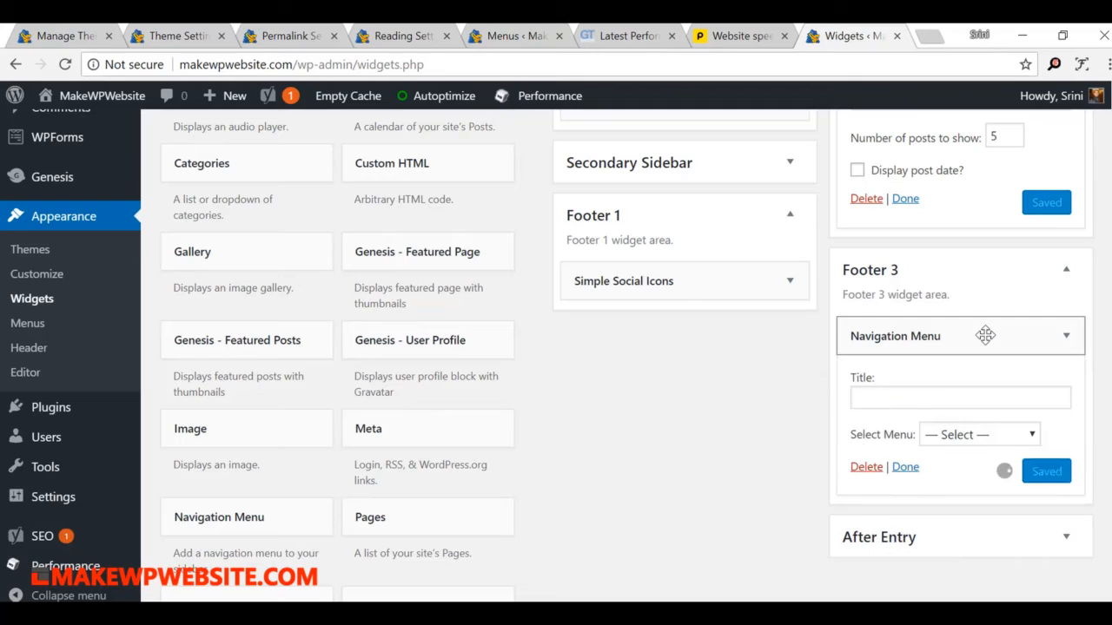
{"action": "left_click", "coordinate": [976, 435]}
{"action": "left_click", "coordinate": [1047, 476]}
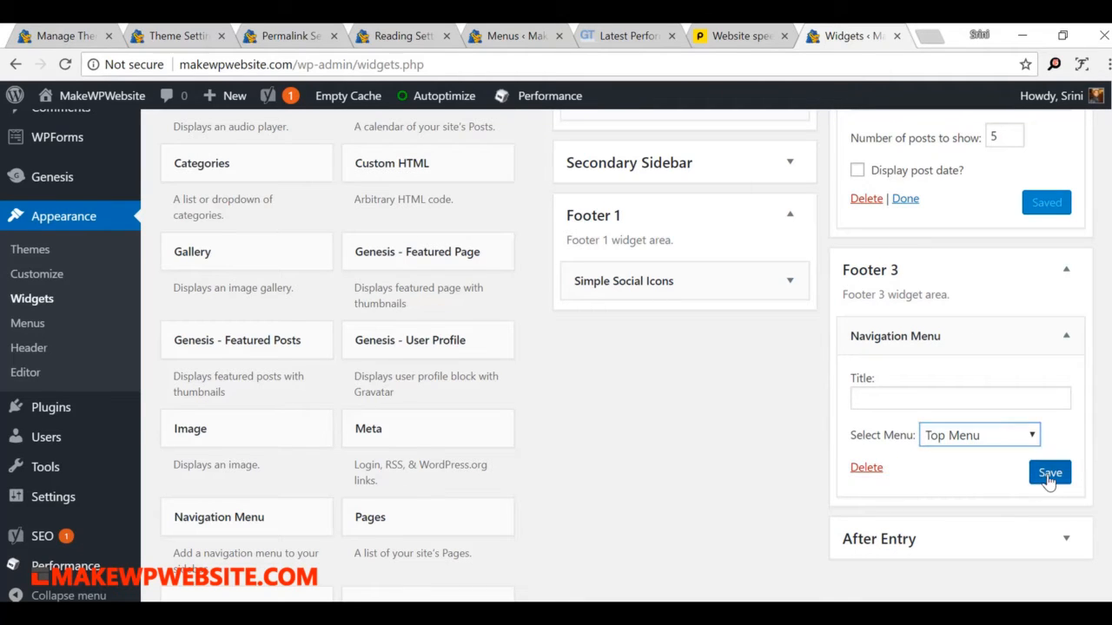
- Visit the live site and examine the widgets in the home page's footer
{"action": "scroll", "coordinate": [589, 383], "scroll_direction": "up", "scroll_amount": 3}
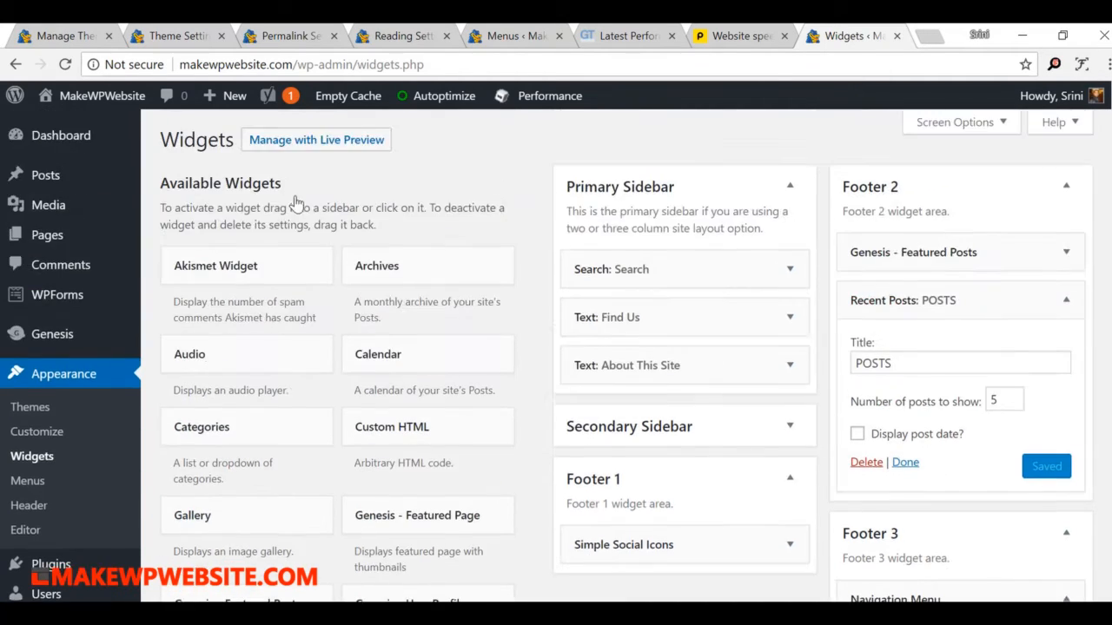
{"action": "mouse_move", "coordinate": [102, 93]}
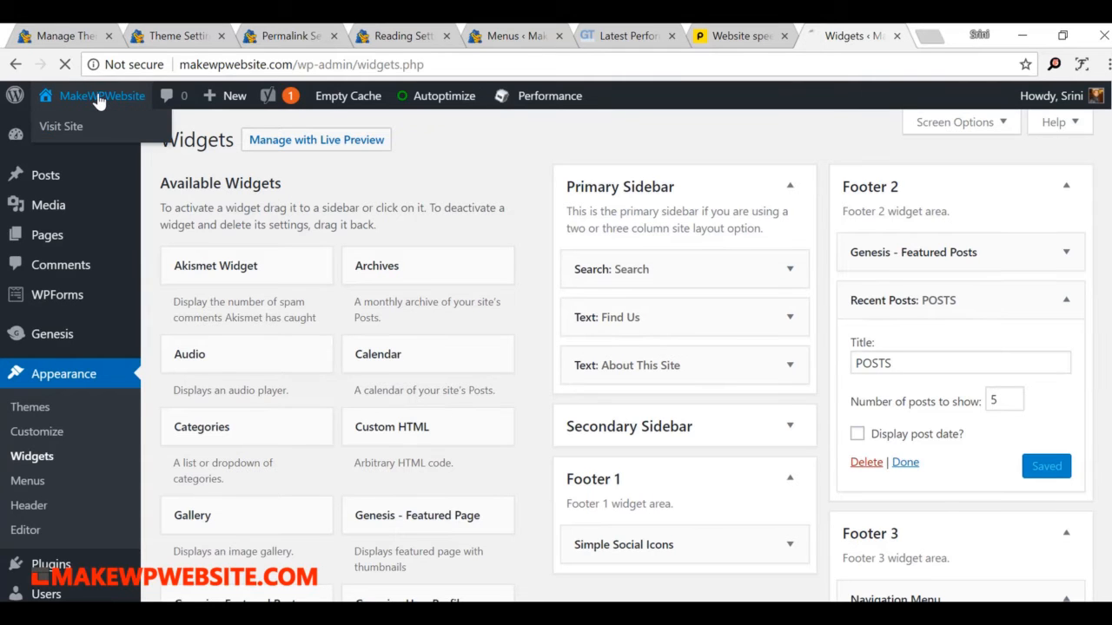
{"action": "left_click", "coordinate": [48, 126]}
{"action": "scroll", "coordinate": [512, 241], "scroll_direction": "down", "scroll_amount": 9}
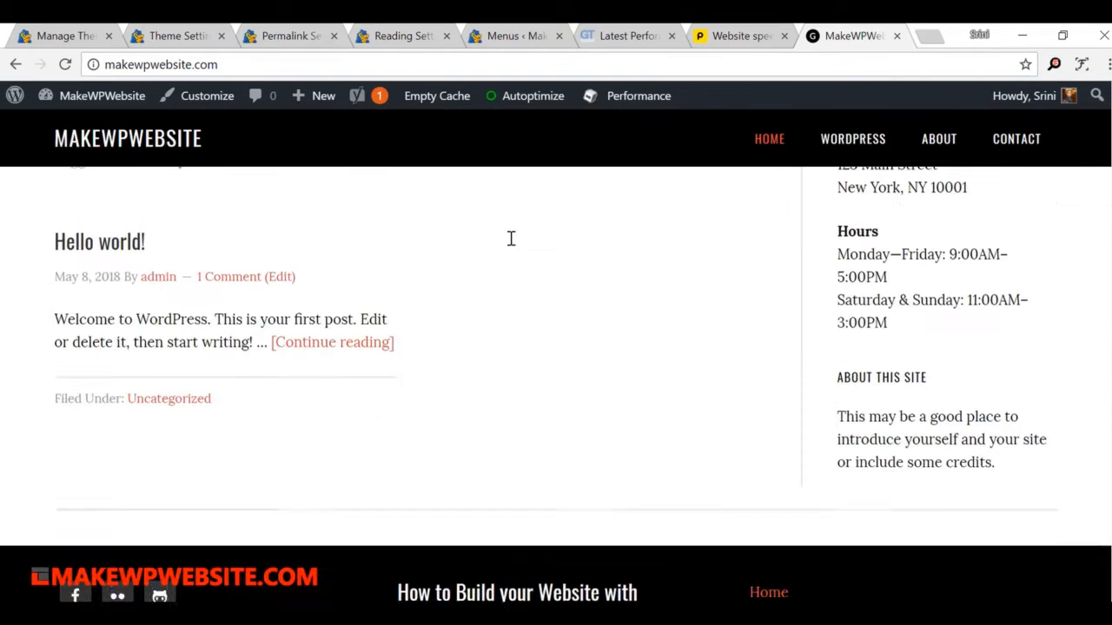
{"action": "scroll", "coordinate": [934, 353], "scroll_direction": "up", "scroll_amount": 2}
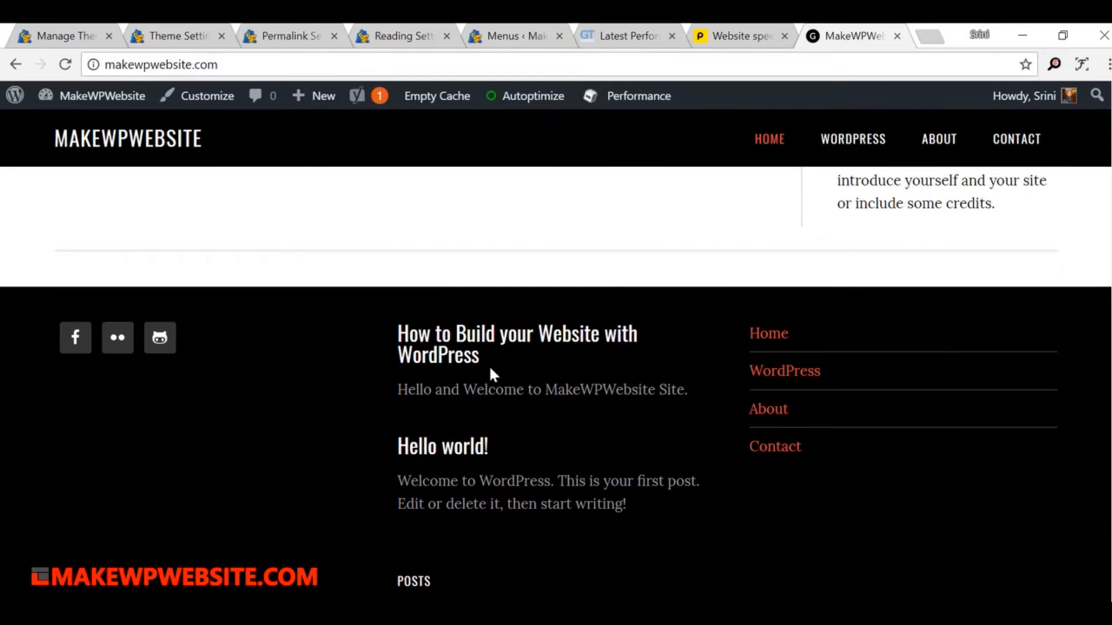
{"action": "scroll", "coordinate": [472, 474], "scroll_direction": "down", "scroll_amount": 1}
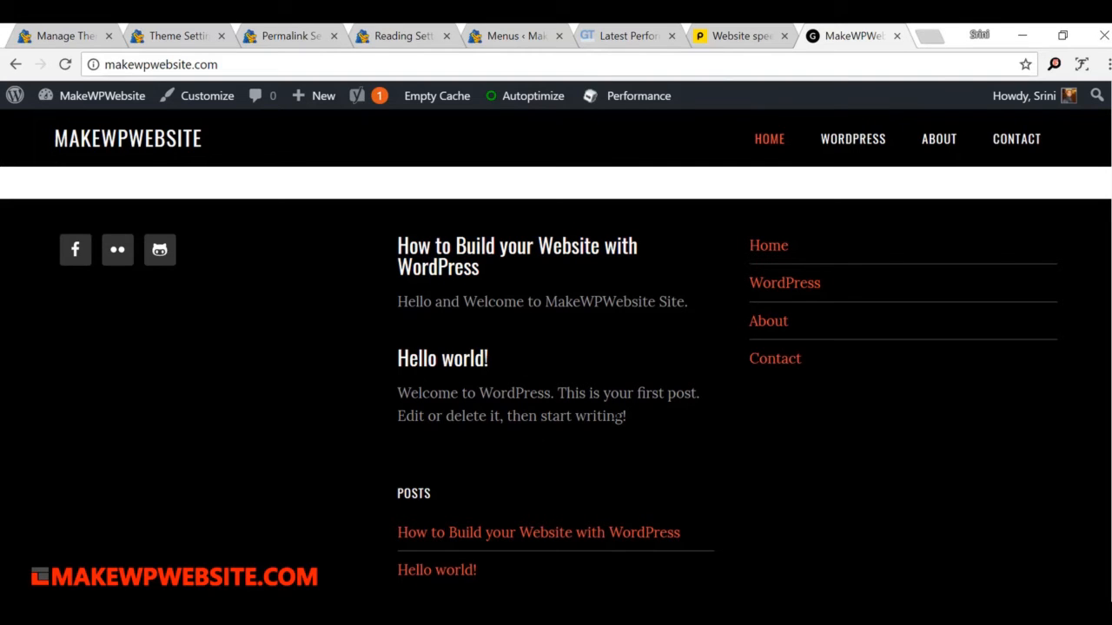
- Return to the widget management page and delete the Genesis - Featured Posts widget from Footer 2
{"action": "scroll", "coordinate": [532, 466], "scroll_direction": "up", "scroll_amount": 3}
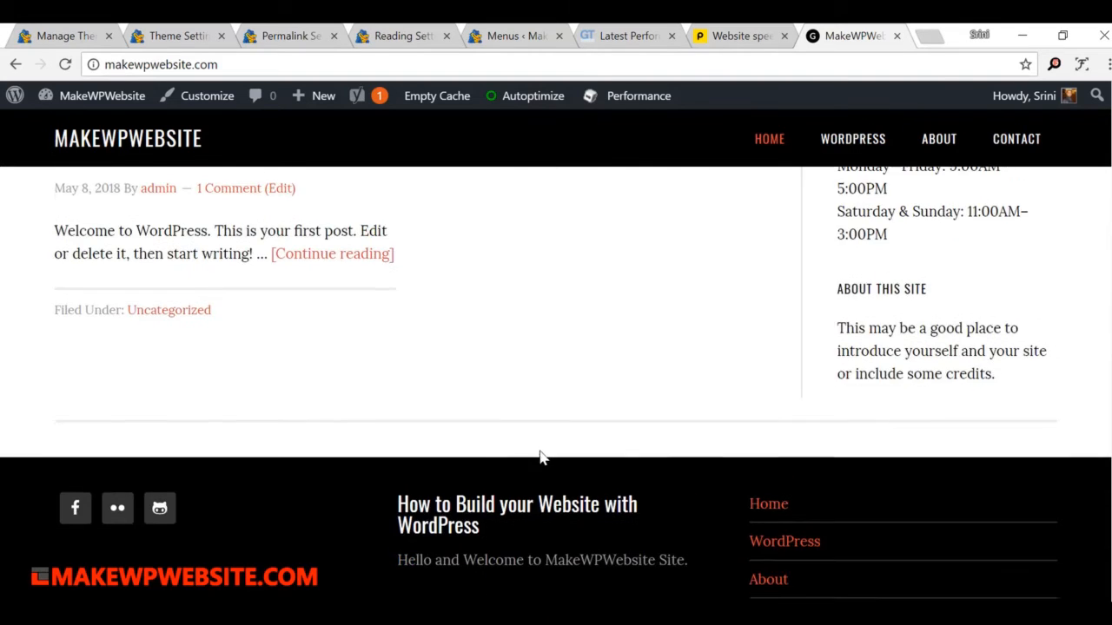
{"action": "scroll", "coordinate": [541, 457], "scroll_direction": "down", "scroll_amount": 2}
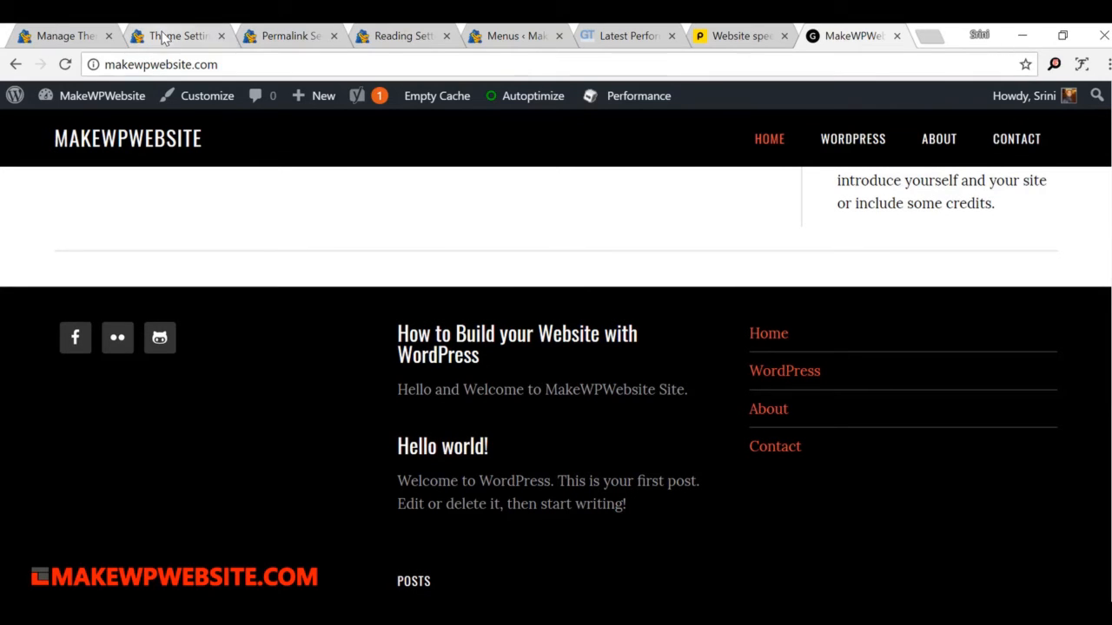
{"action": "mouse_move", "coordinate": [110, 104]}
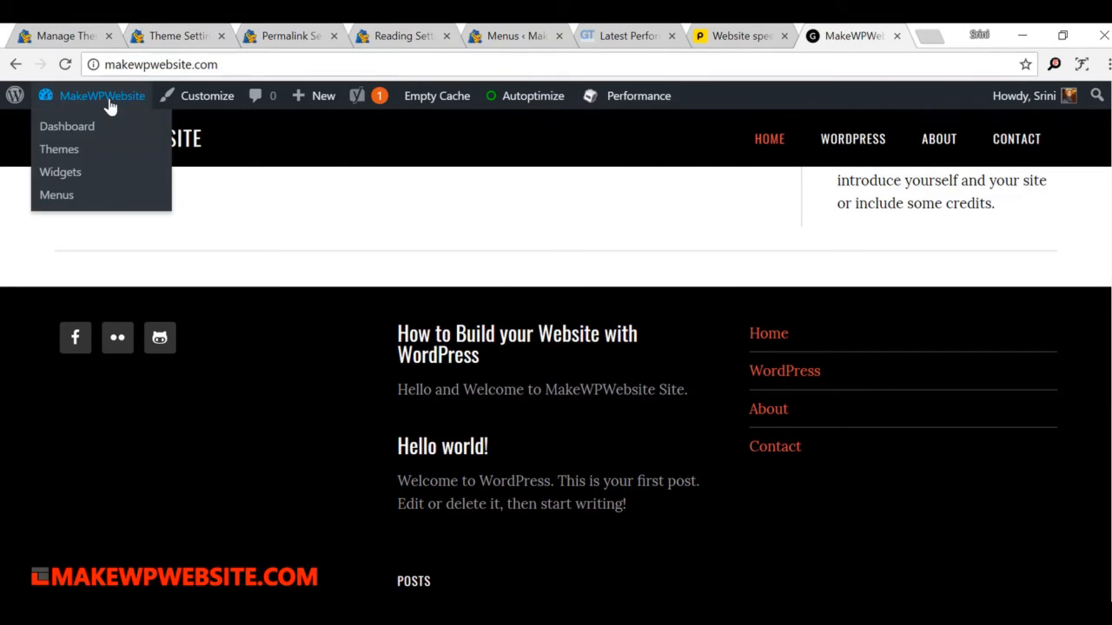
{"action": "left_click", "coordinate": [78, 173]}
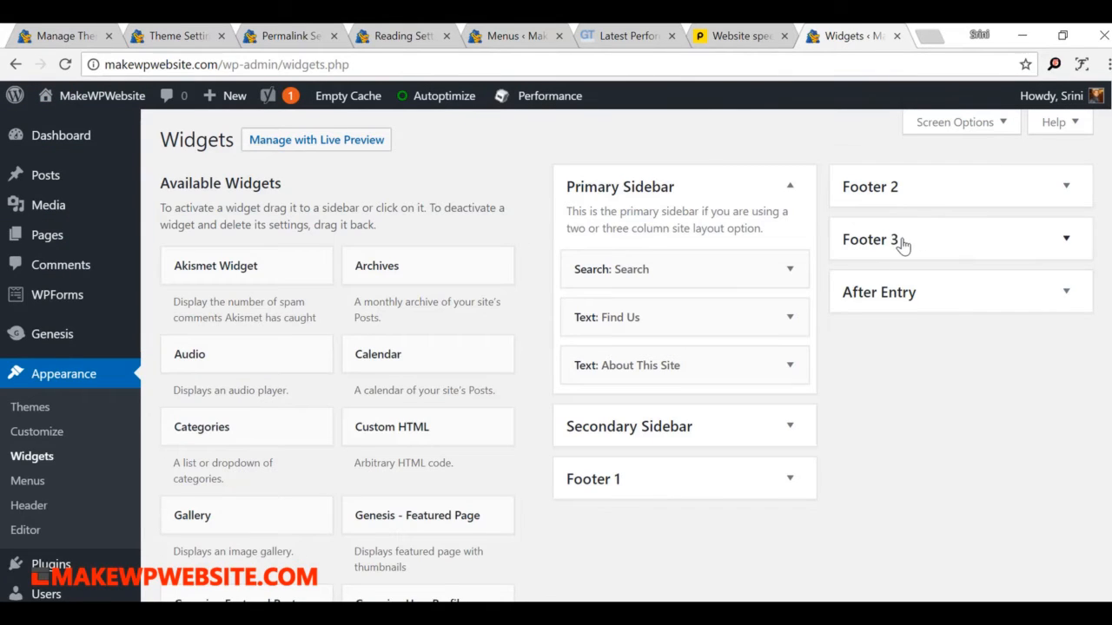
{"action": "left_click", "coordinate": [923, 172]}
{"action": "left_click", "coordinate": [1042, 264]}
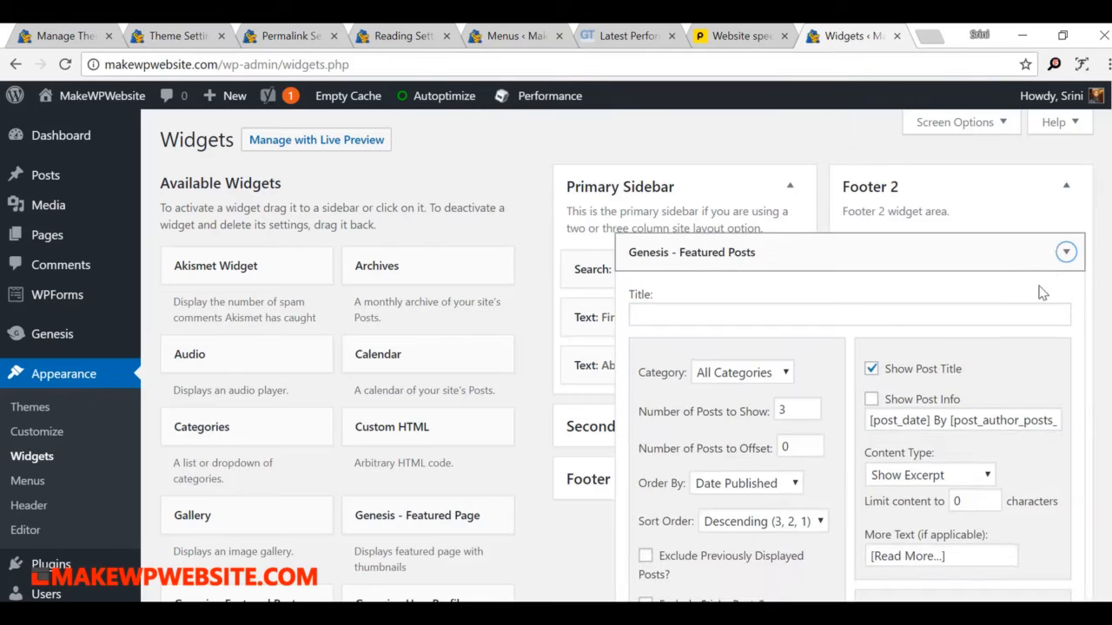
{"action": "scroll", "coordinate": [882, 497], "scroll_direction": "down", "scroll_amount": 7}
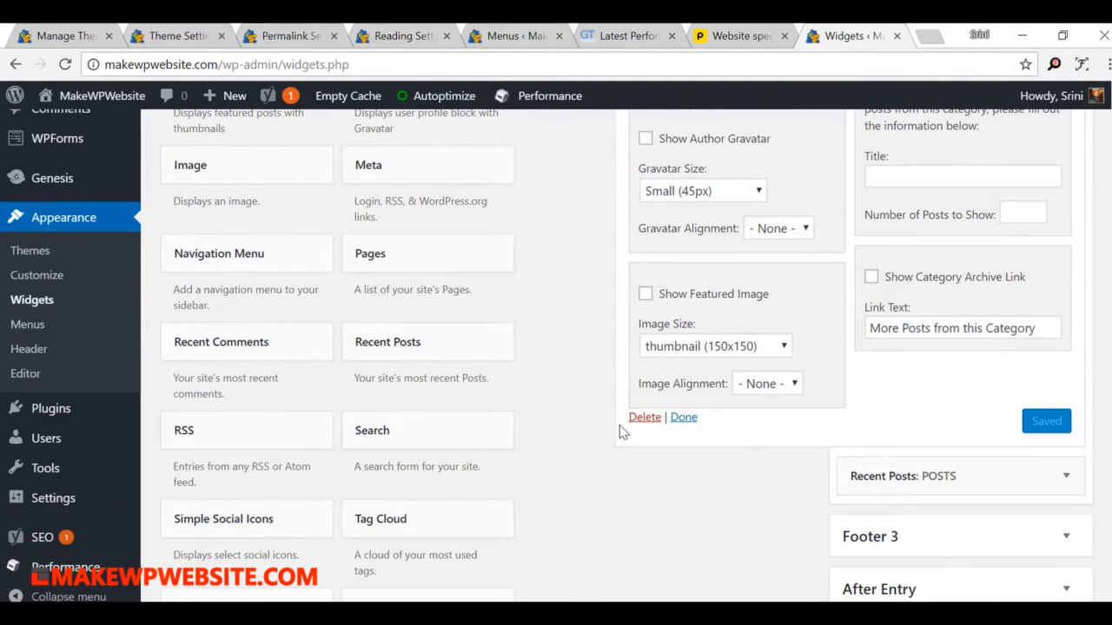
{"action": "left_click", "coordinate": [640, 421]}
{"action": "scroll", "coordinate": [1005, 356], "scroll_direction": "up", "scroll_amount": 7}
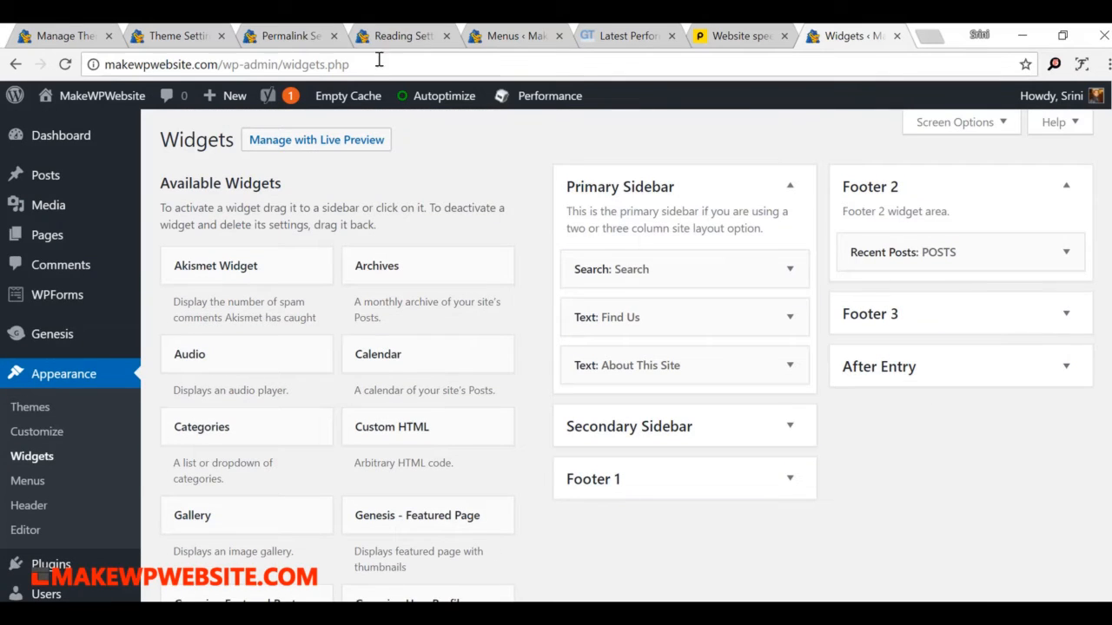
- Visit the live site, examine the home page's sidebar and footer widgets, and reload the home page
{"action": "left_click", "coordinate": [96, 123]}
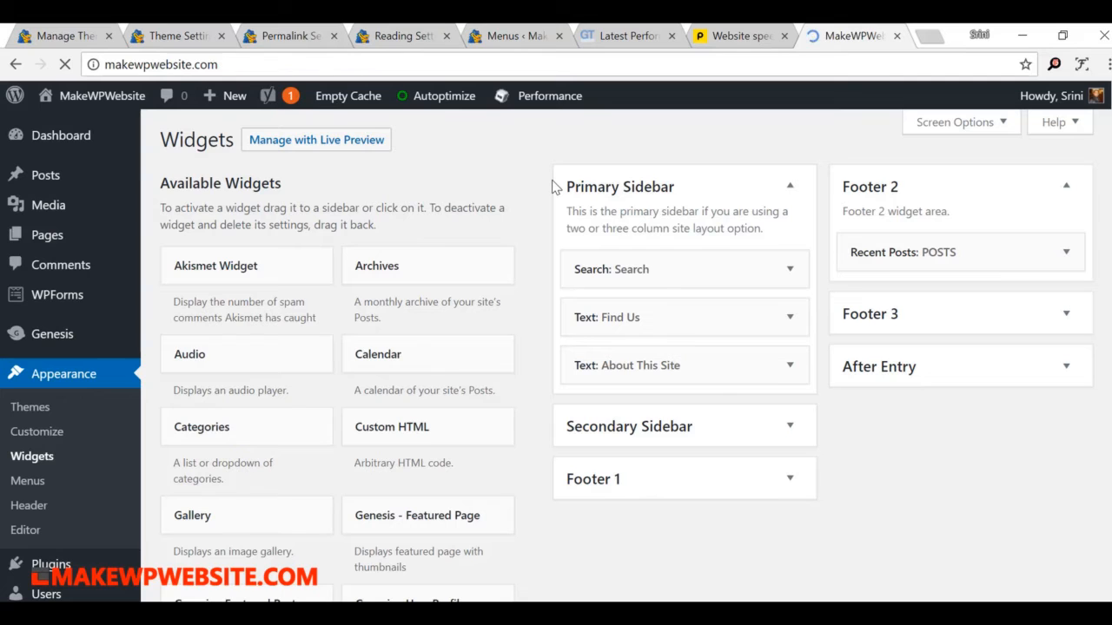
{"action": "scroll", "coordinate": [551, 186], "scroll_direction": "down", "scroll_amount": 7}
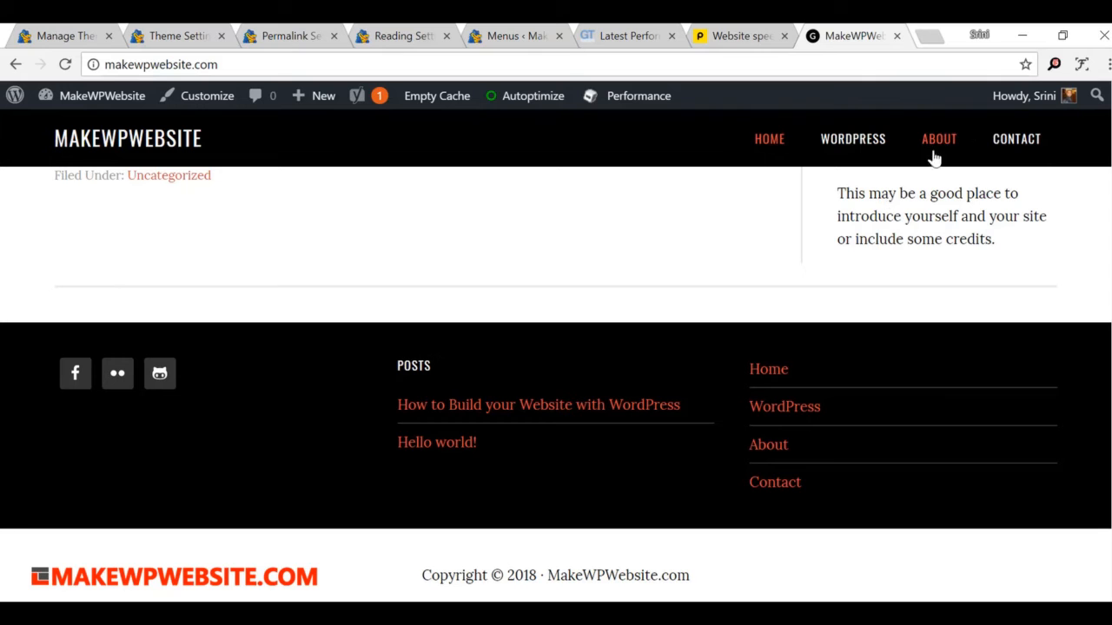
{"action": "scroll", "coordinate": [993, 291], "scroll_direction": "up", "scroll_amount": 3}
{"action": "scroll", "coordinate": [992, 290], "scroll_direction": "up", "scroll_amount": 5}
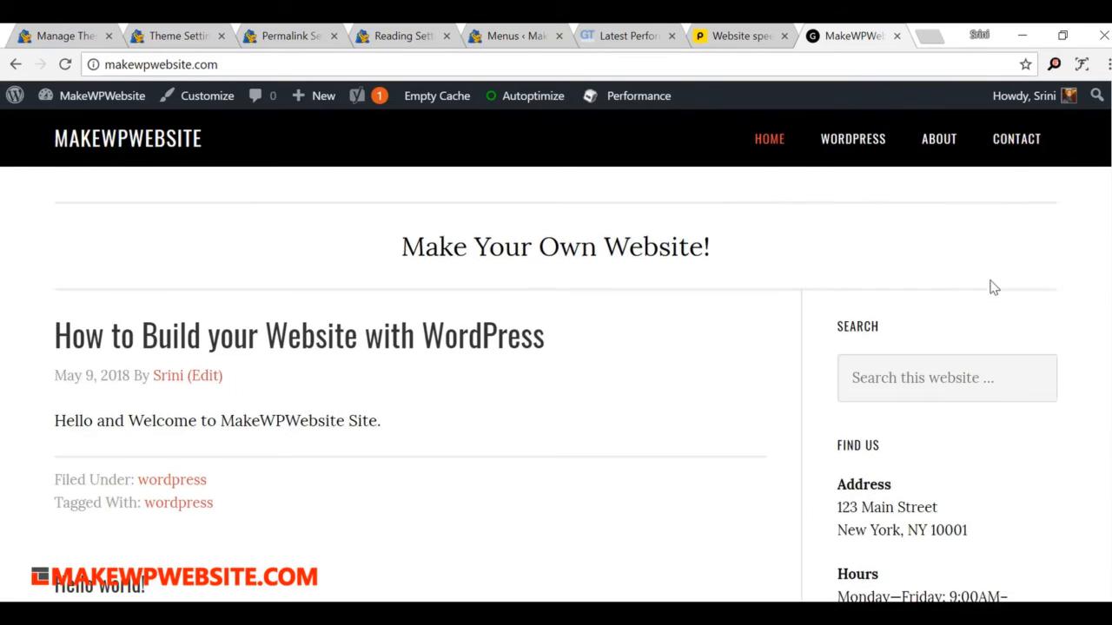
{"action": "scroll", "coordinate": [1021, 280], "scroll_direction": "down", "scroll_amount": 3}
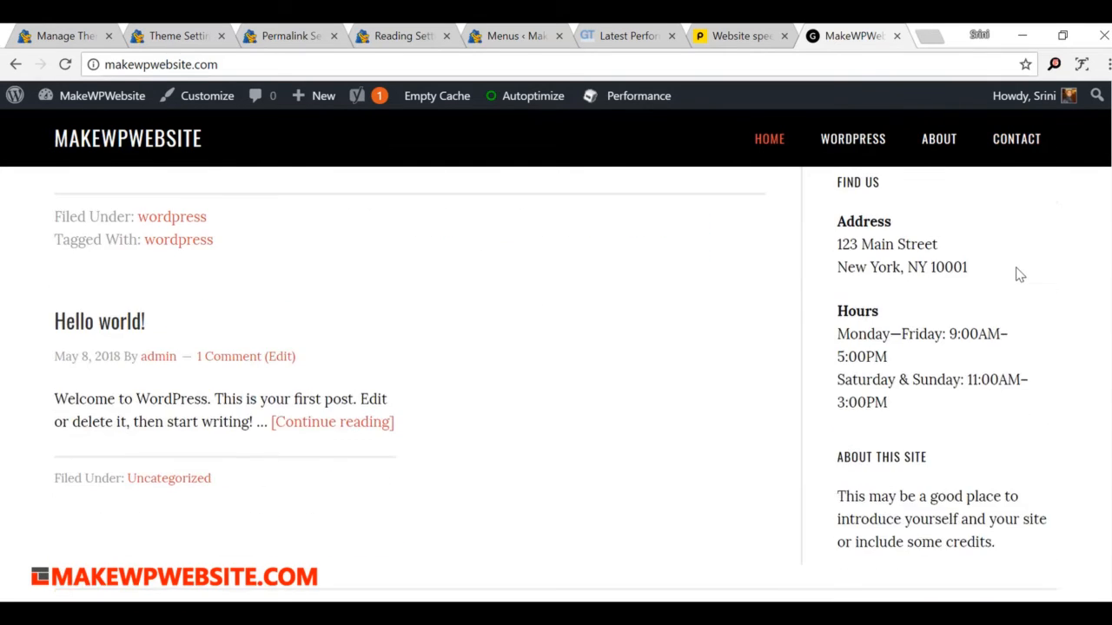
{"action": "scroll", "coordinate": [1017, 273], "scroll_direction": "up", "scroll_amount": 3}
{"action": "left_click", "coordinate": [912, 360]}
{"action": "scroll", "coordinate": [981, 305], "scroll_direction": "down", "scroll_amount": 4}
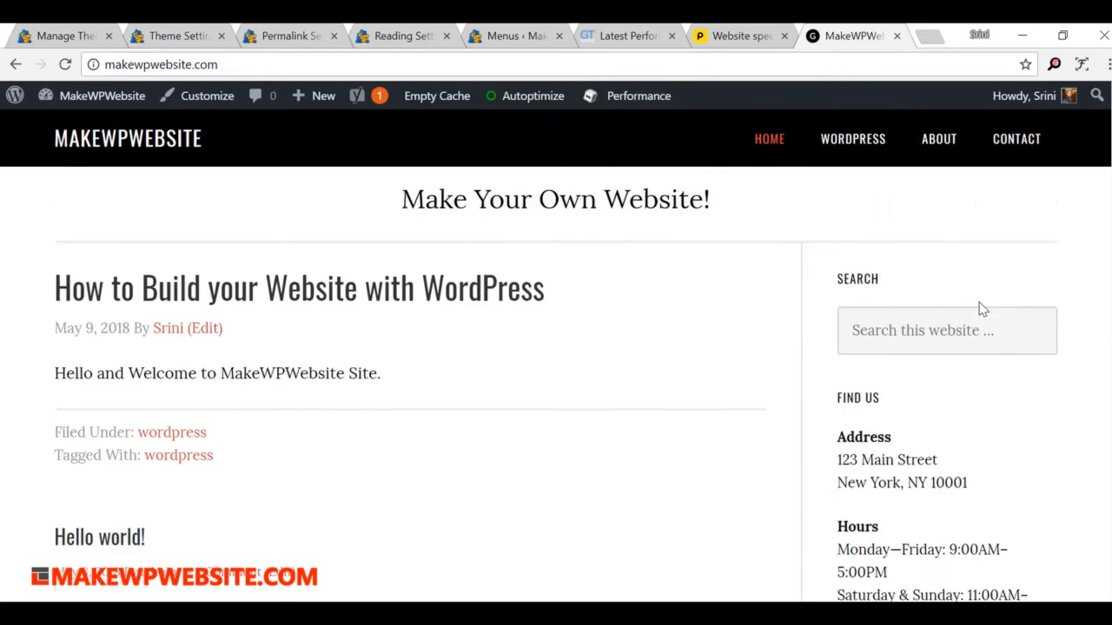
{"action": "scroll", "coordinate": [981, 305], "scroll_direction": "up", "scroll_amount": 4}
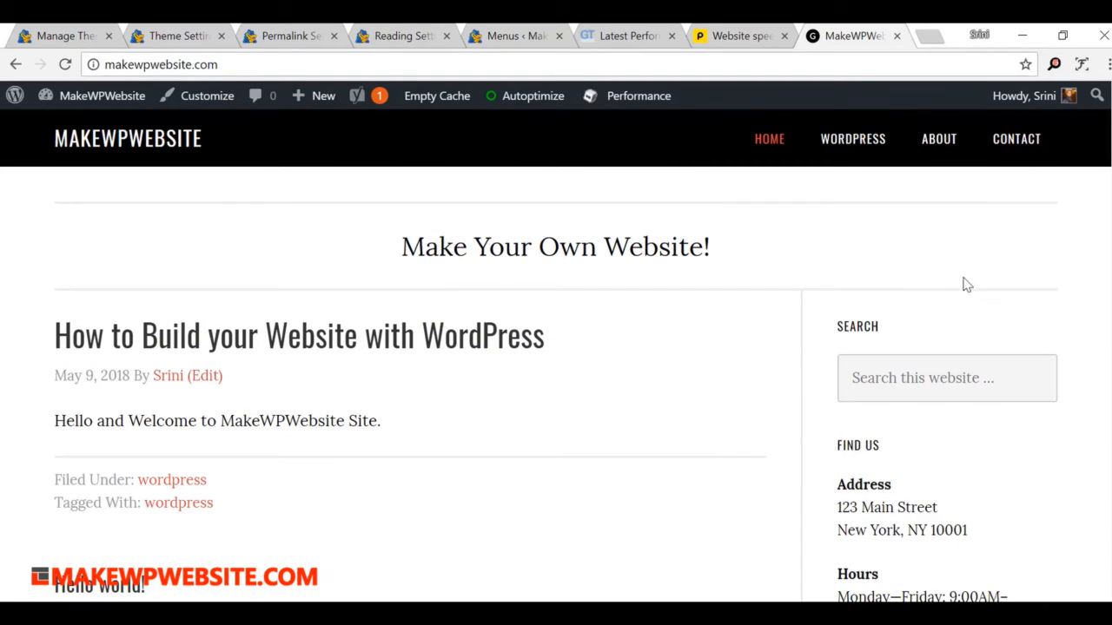
{"action": "left_click", "coordinate": [757, 139]}
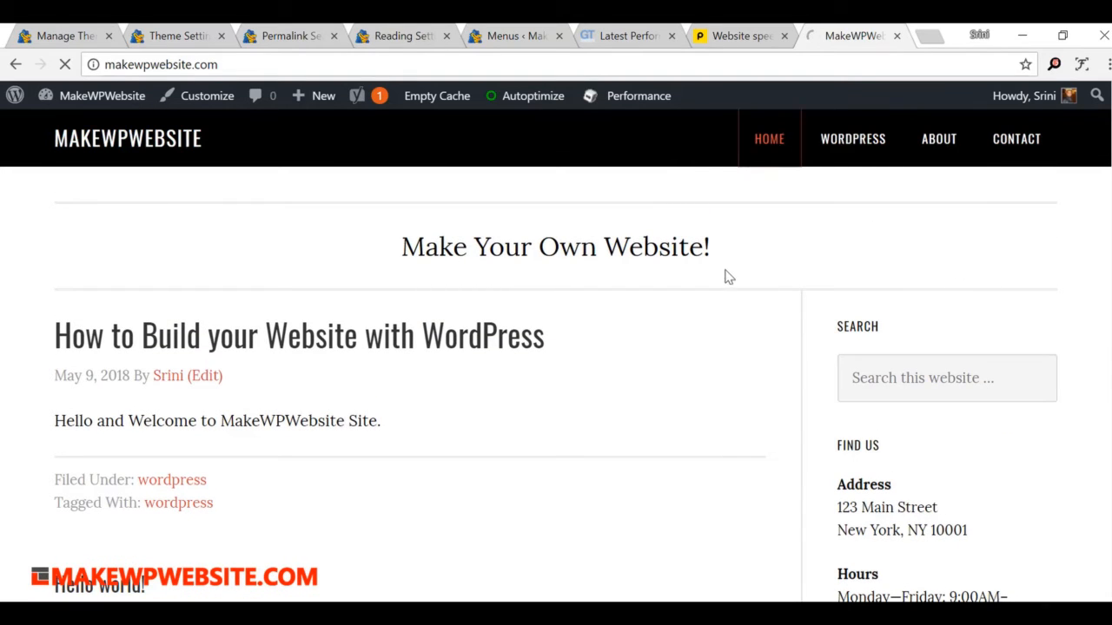
{"action": "scroll", "coordinate": [707, 231], "scroll_direction": "down", "scroll_amount": 6}
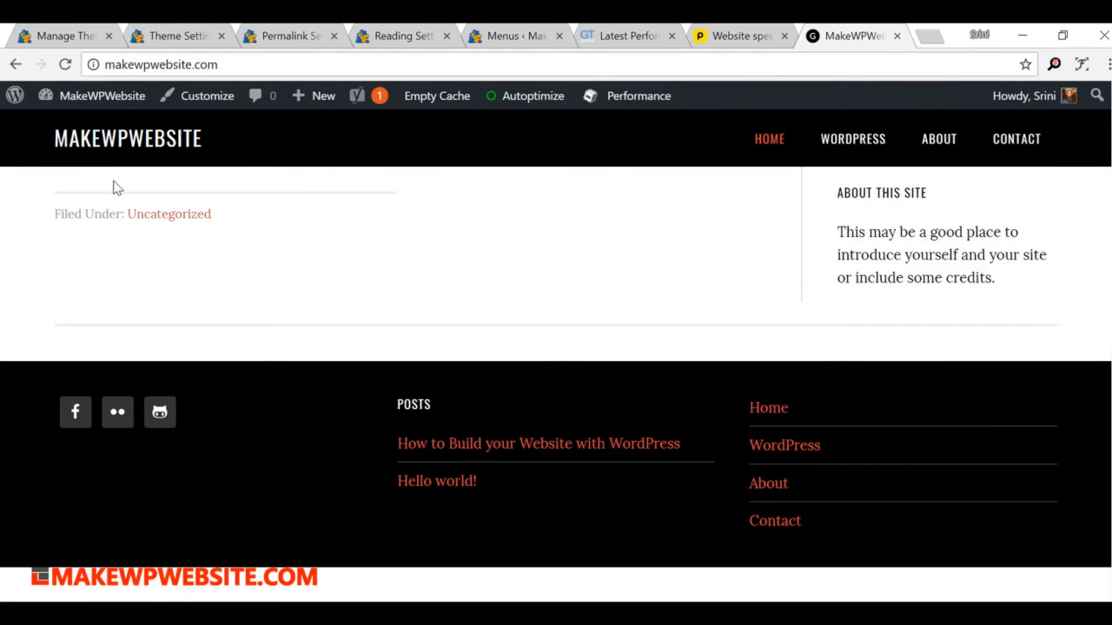
- Create a new navigation menu named FOOTER
{"action": "mouse_move", "coordinate": [116, 101]}
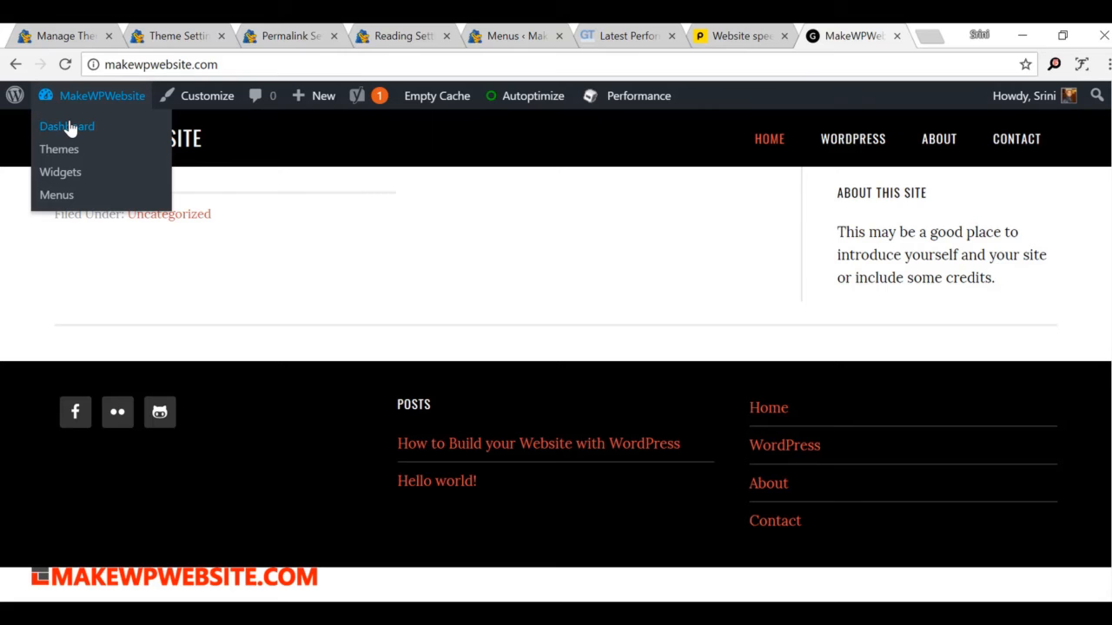
{"action": "mouse_move", "coordinate": [75, 97]}
{"action": "left_click", "coordinate": [57, 195]}
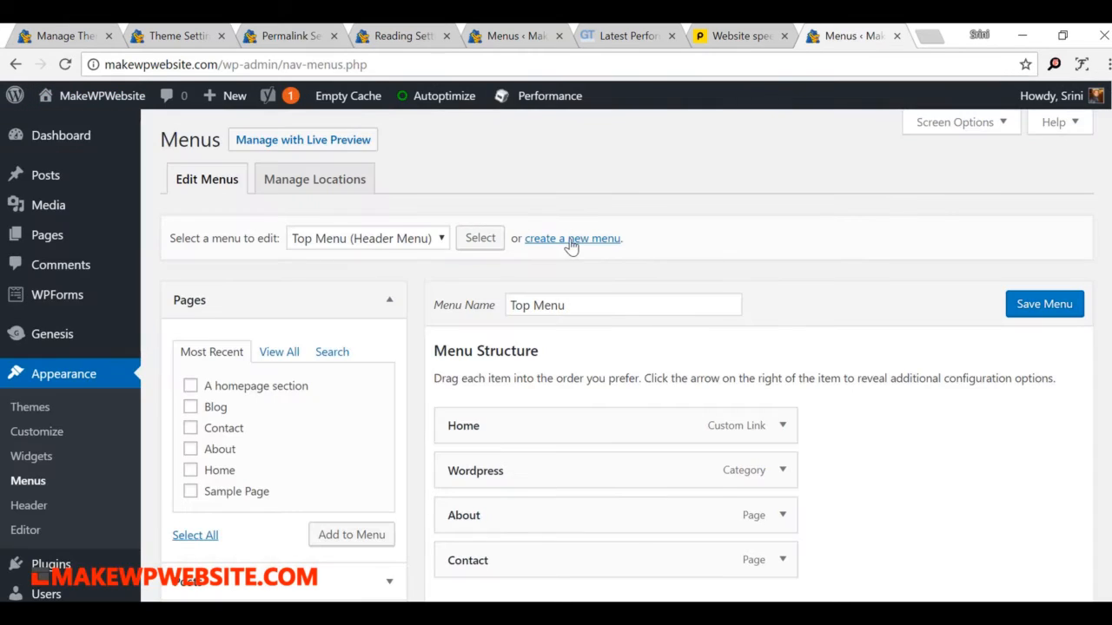
{"action": "left_click", "coordinate": [569, 243]}
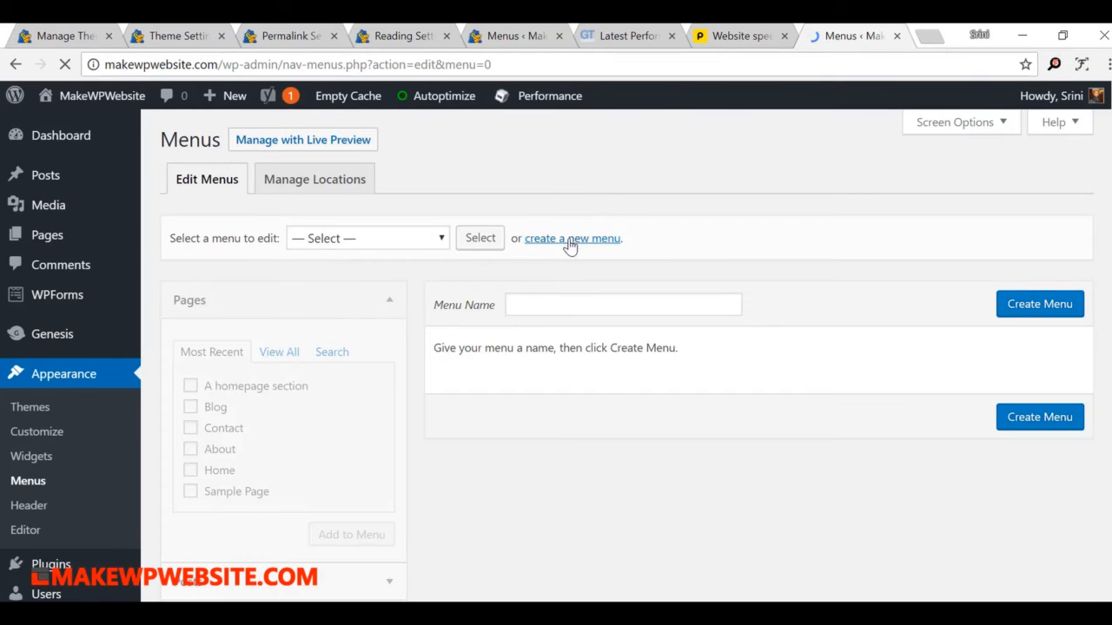
{"action": "left_click", "coordinate": [540, 298]}
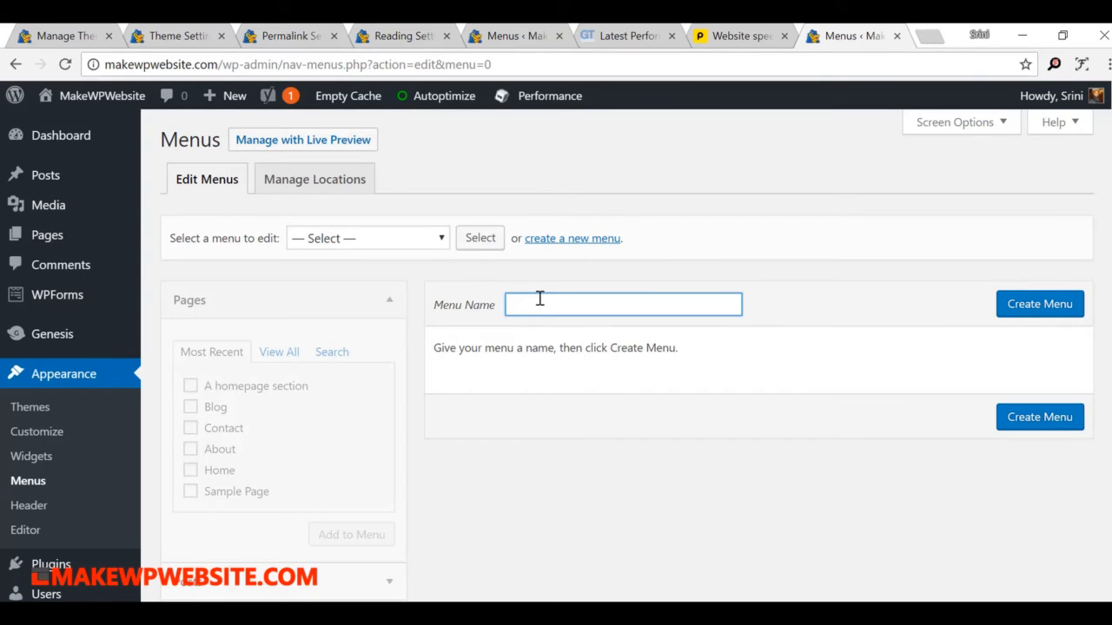
{"action": "type", "text": "FOOTER"}
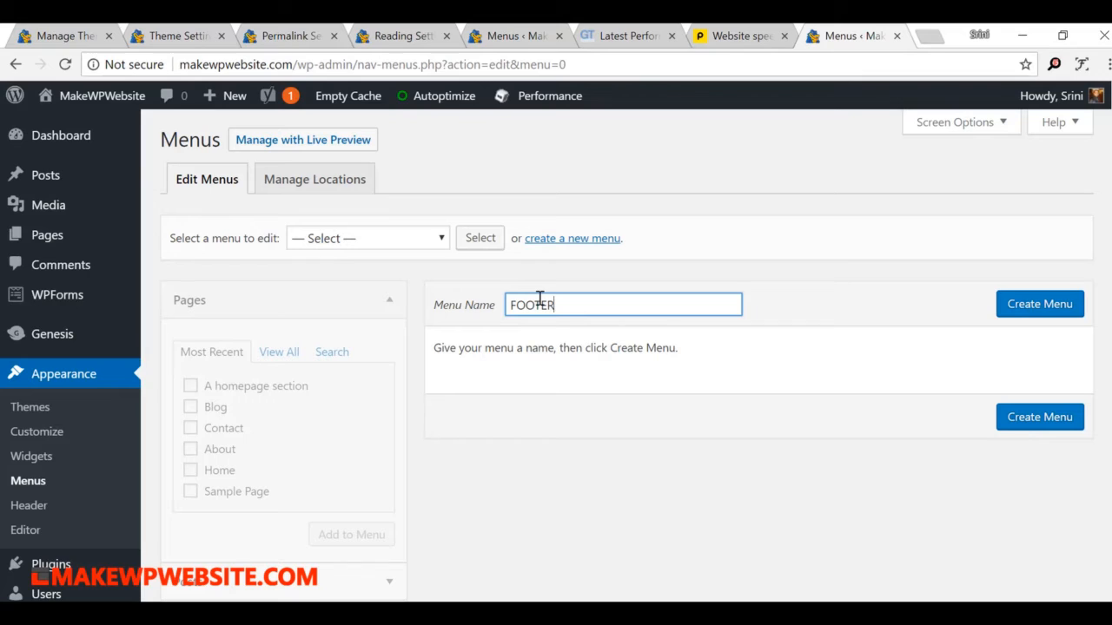
{"action": "left_click", "coordinate": [1025, 302]}
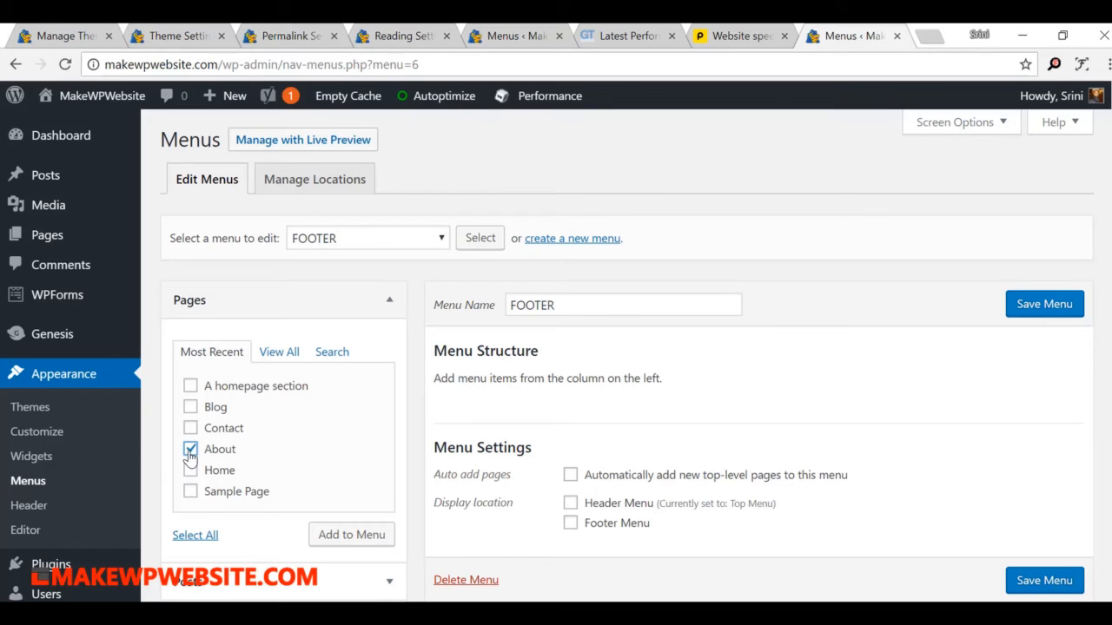
- Add the Contact and About pages to the FOOTER menu and save the menu
{"action": "scroll", "coordinate": [286, 451], "scroll_direction": "down", "scroll_amount": 1}
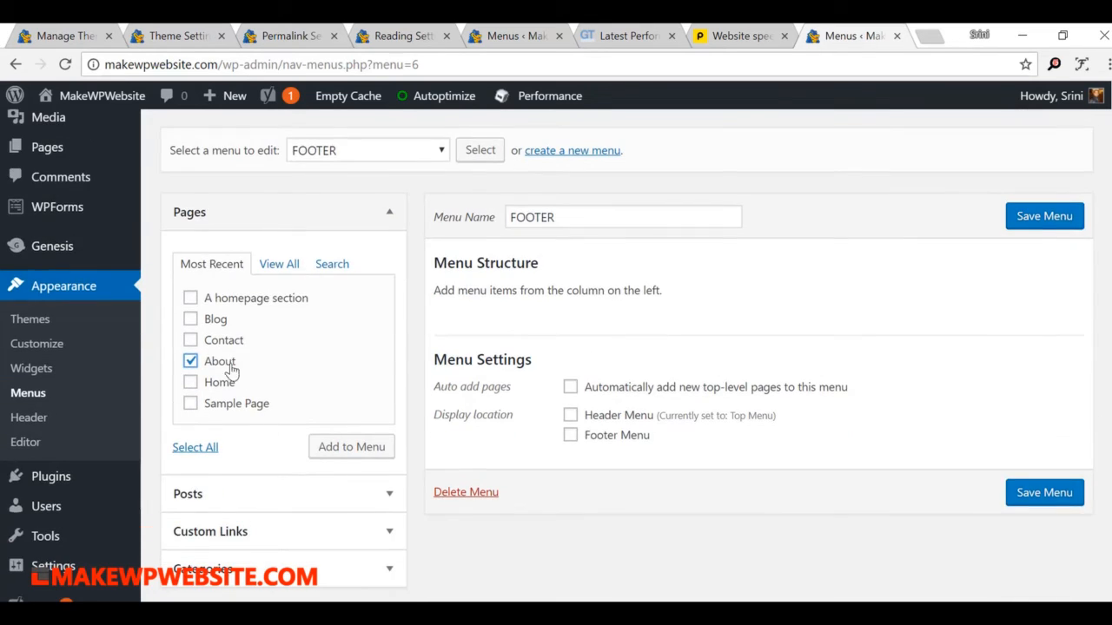
{"action": "left_click", "coordinate": [192, 341]}
{"action": "left_click", "coordinate": [363, 447]}
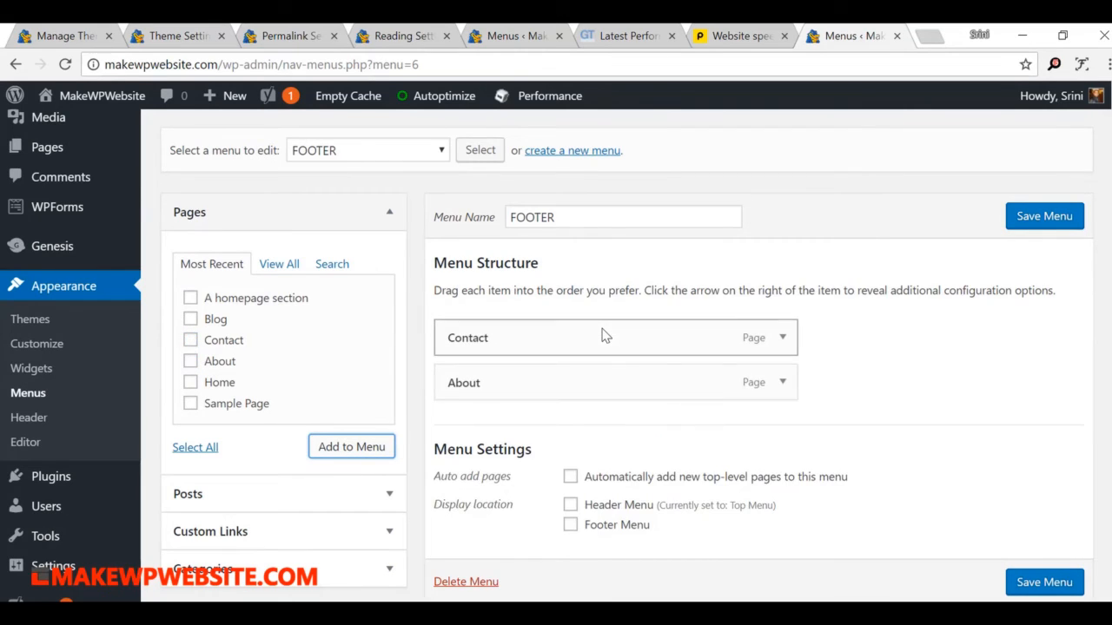
{"action": "left_click", "coordinate": [1049, 220]}
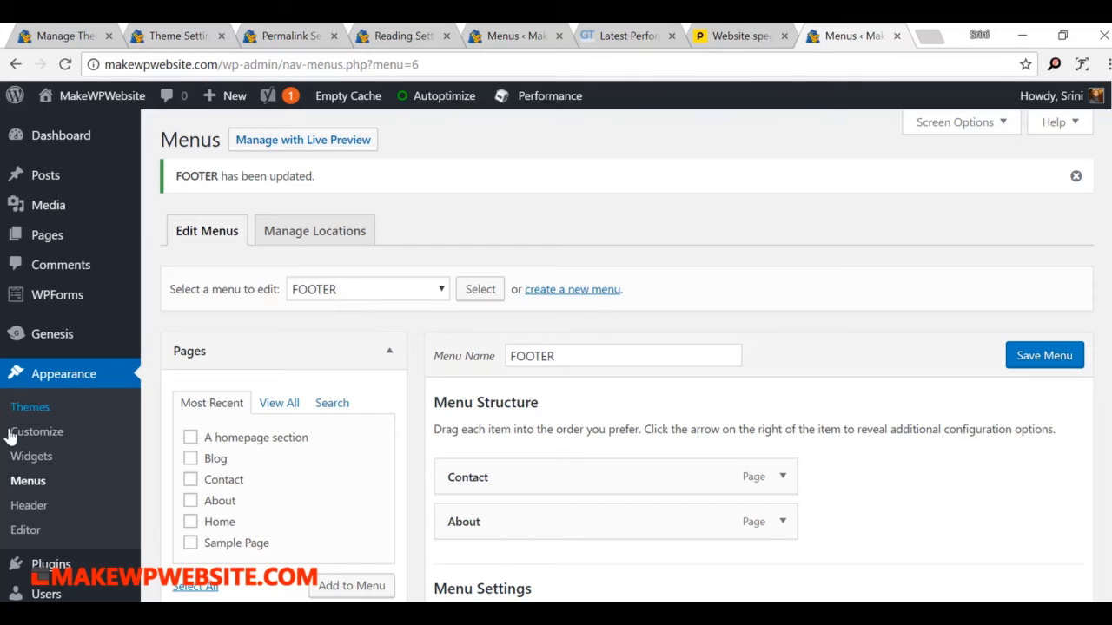
- Assign the FOOTER menu to the Navigation Menu widget in Footer 3, save it and check the footer on the live home page
{"action": "left_click", "coordinate": [32, 457]}
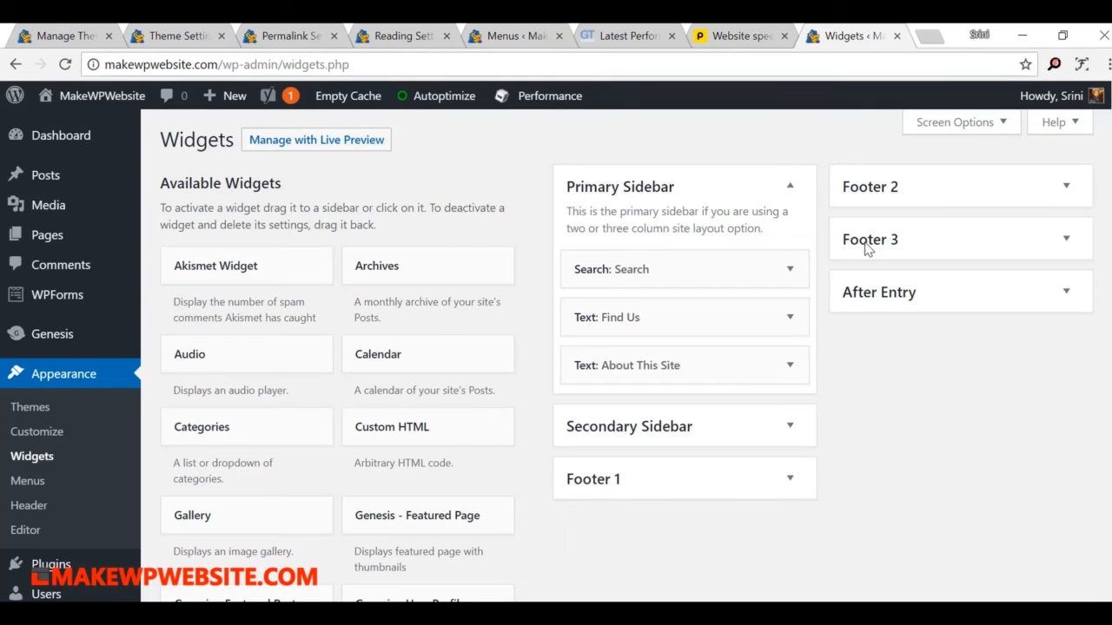
{"action": "left_click", "coordinate": [941, 239]}
{"action": "left_click", "coordinate": [926, 291]}
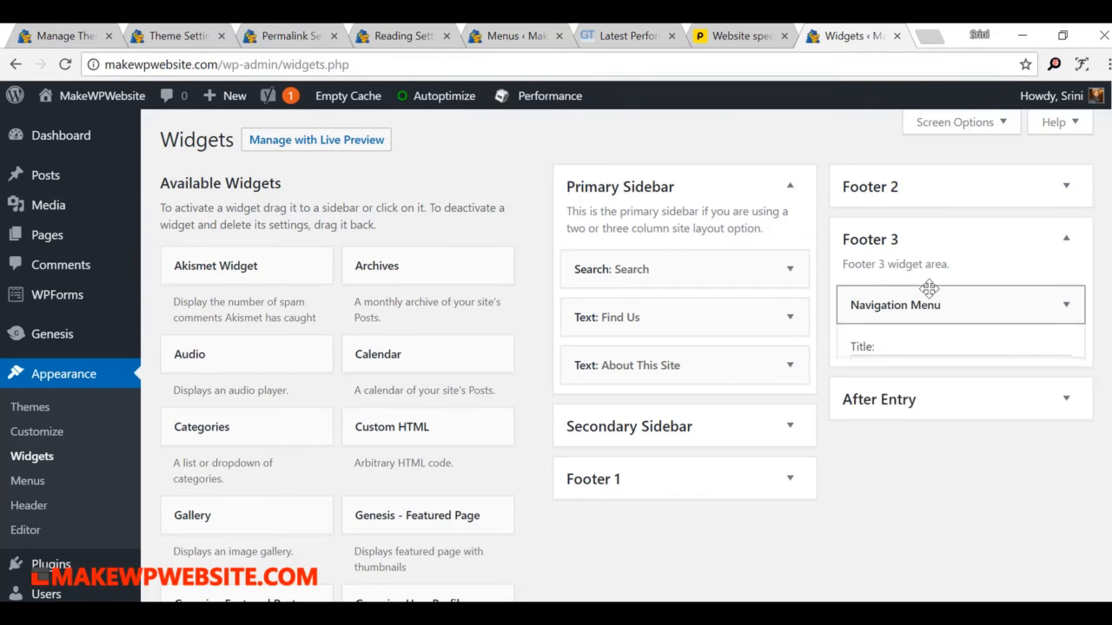
{"action": "left_click", "coordinate": [928, 295]}
{"action": "left_click", "coordinate": [928, 294]}
{"action": "left_click", "coordinate": [965, 404]}
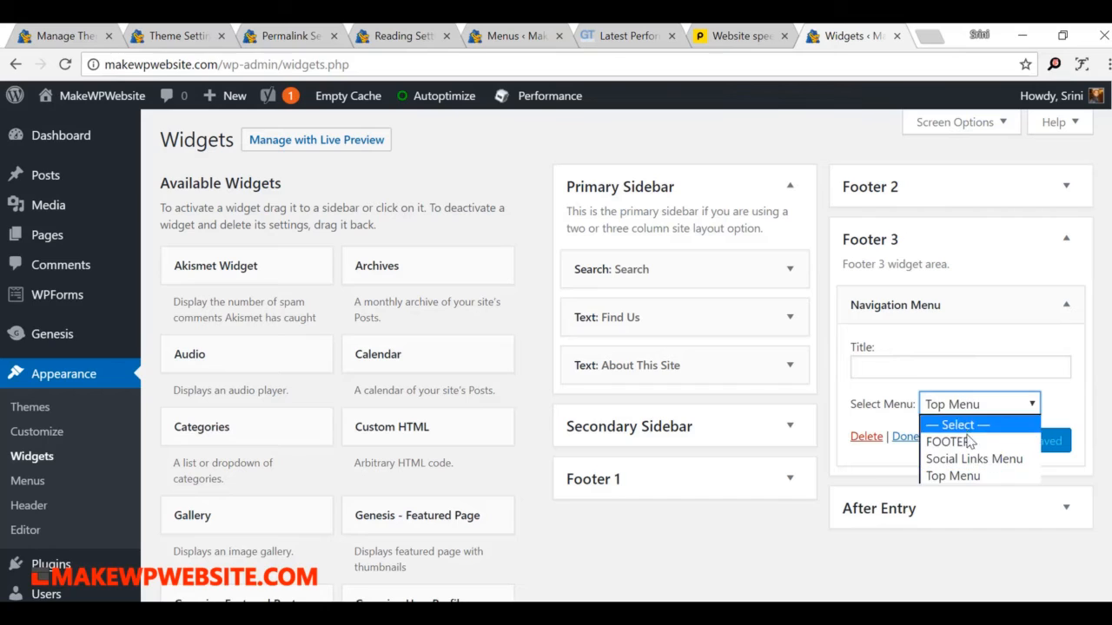
{"action": "left_click", "coordinate": [971, 442]}
{"action": "left_click", "coordinate": [1048, 441]}
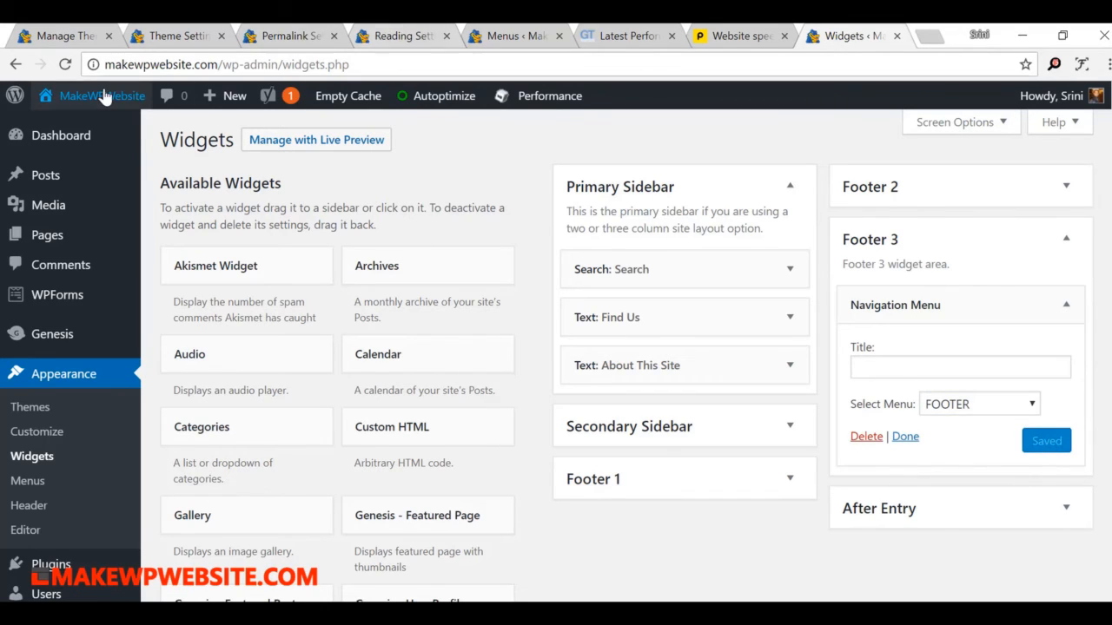
{"action": "mouse_move", "coordinate": [96, 95]}
{"action": "left_click", "coordinate": [61, 130]}
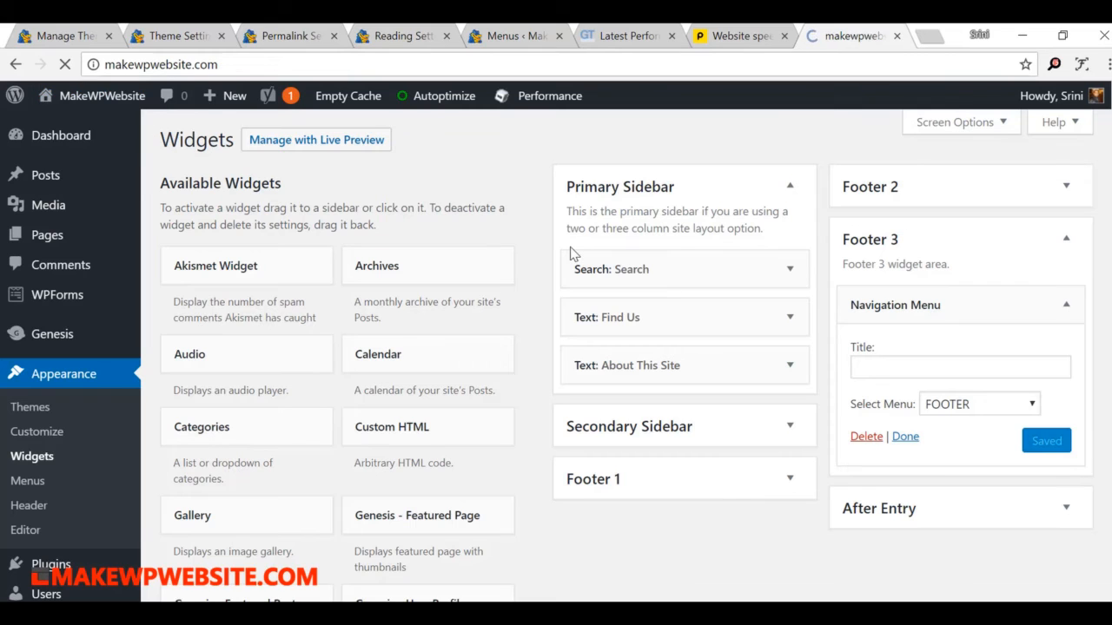
{"action": "scroll", "coordinate": [574, 252], "scroll_direction": "down", "scroll_amount": 10}
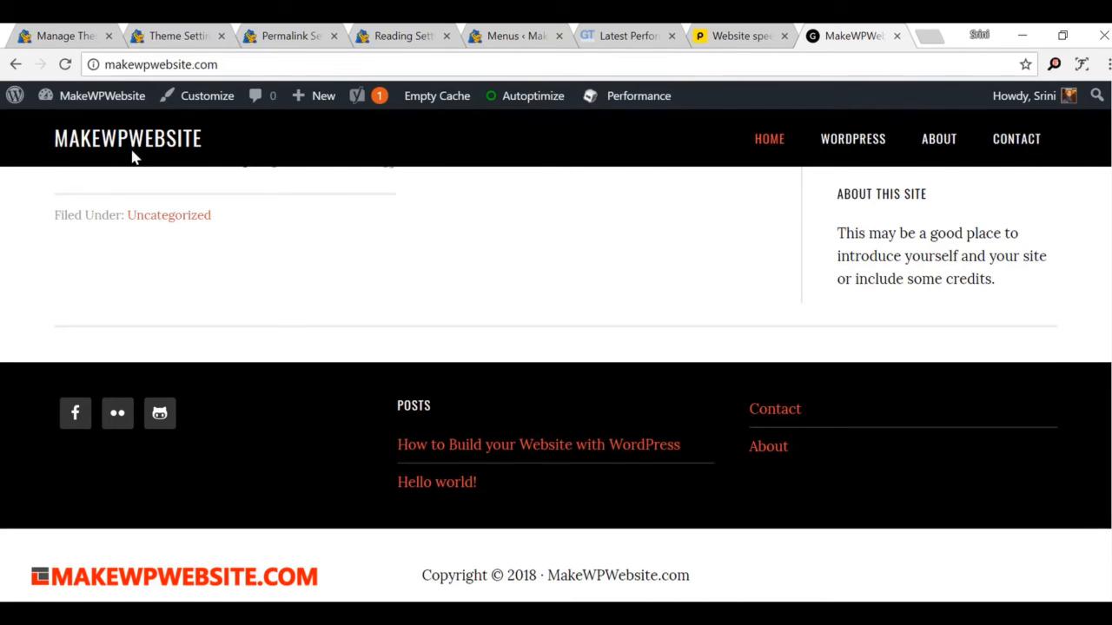
- Return to the widgets and title Footer 3's Navigation Menu widget "Keep in Touch!", then save it
{"action": "mouse_move", "coordinate": [122, 97]}
{"action": "left_click", "coordinate": [66, 173]}
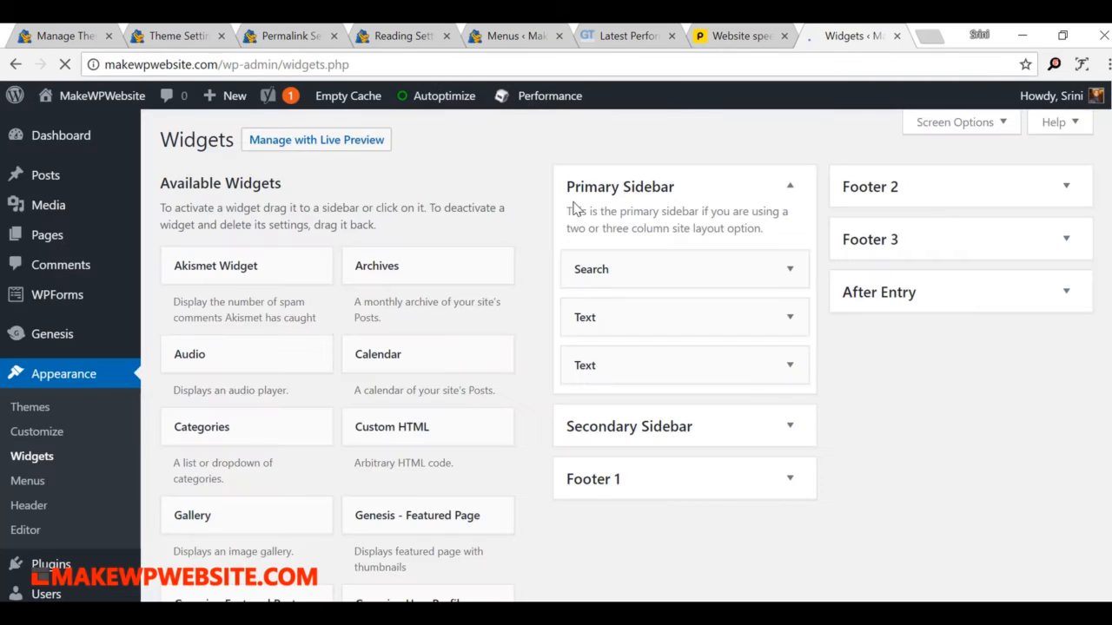
{"action": "left_click", "coordinate": [931, 241]}
{"action": "left_click", "coordinate": [878, 296]}
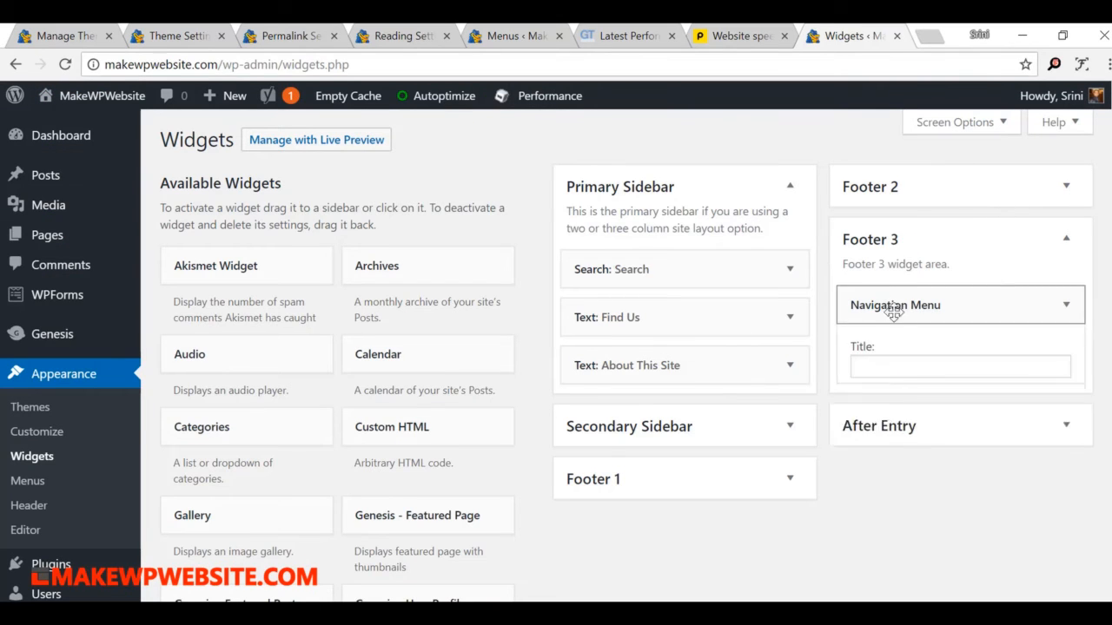
{"action": "left_click", "coordinate": [888, 363]}
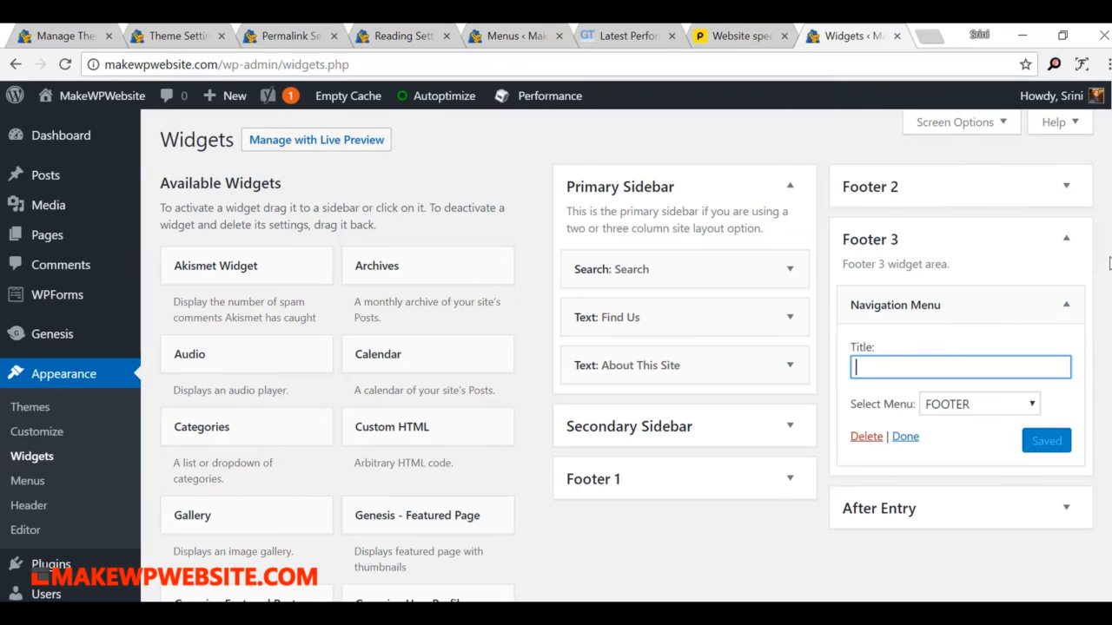
{"action": "type", "text": "Visit"}
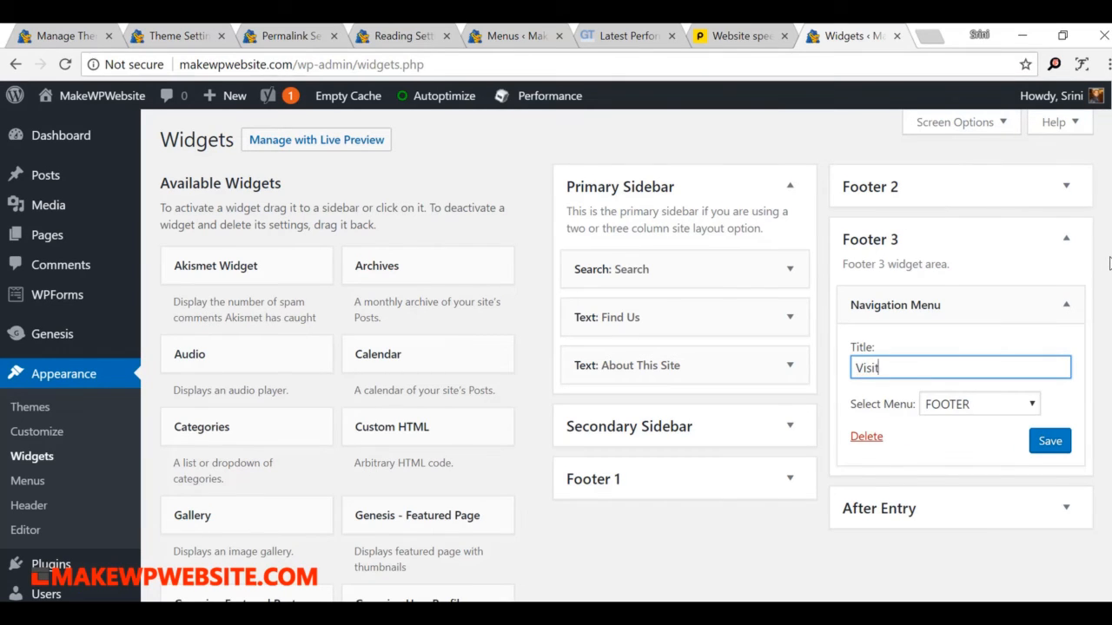
{"action": "type", "text": "Keep in Touch!"}
{"action": "left_click", "coordinate": [1065, 444]}
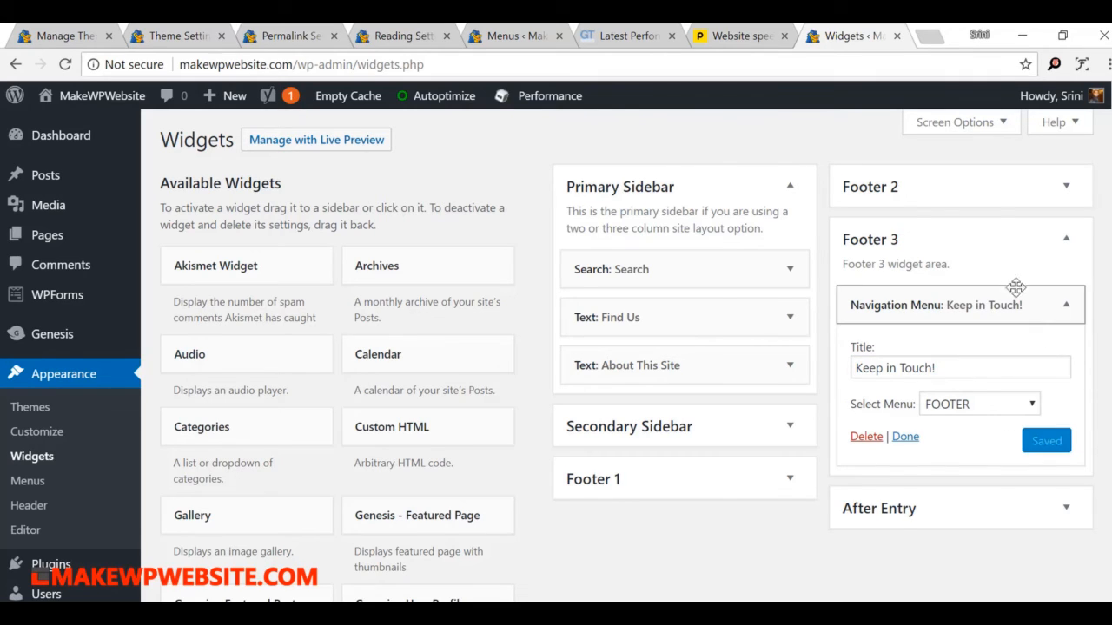
- Open the live site's home page and check the Posts and Keep in Touch! sections in the footer
{"action": "mouse_move", "coordinate": [86, 96]}
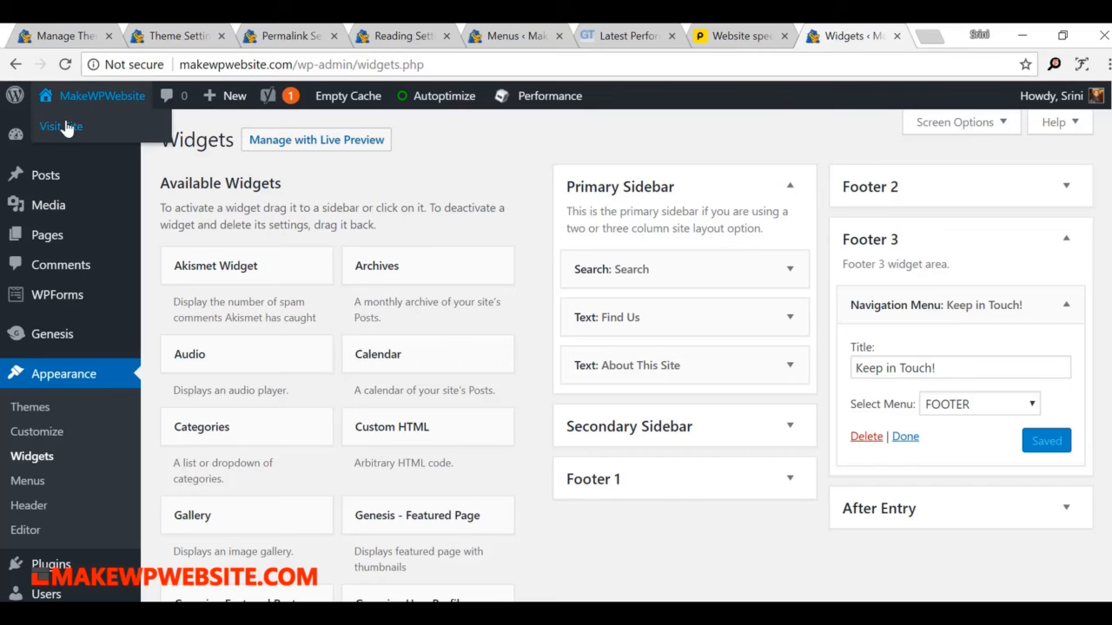
{"action": "left_click", "coordinate": [68, 127]}
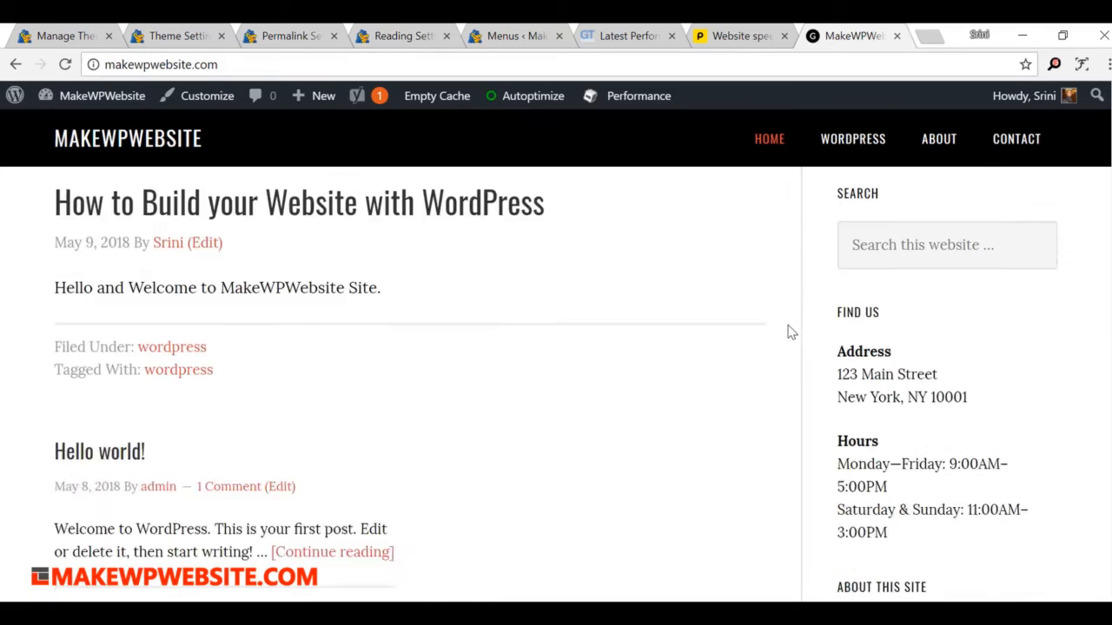
{"action": "scroll", "coordinate": [790, 332], "scroll_direction": "down", "scroll_amount": 5}
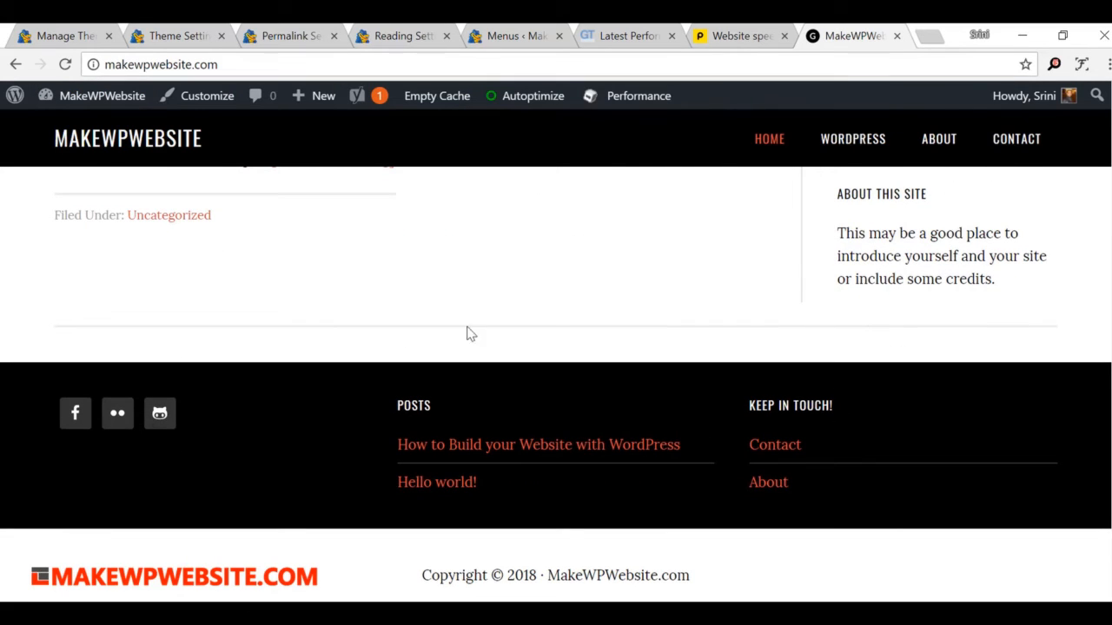
{"action": "scroll", "coordinate": [467, 330], "scroll_direction": "up", "scroll_amount": 6}
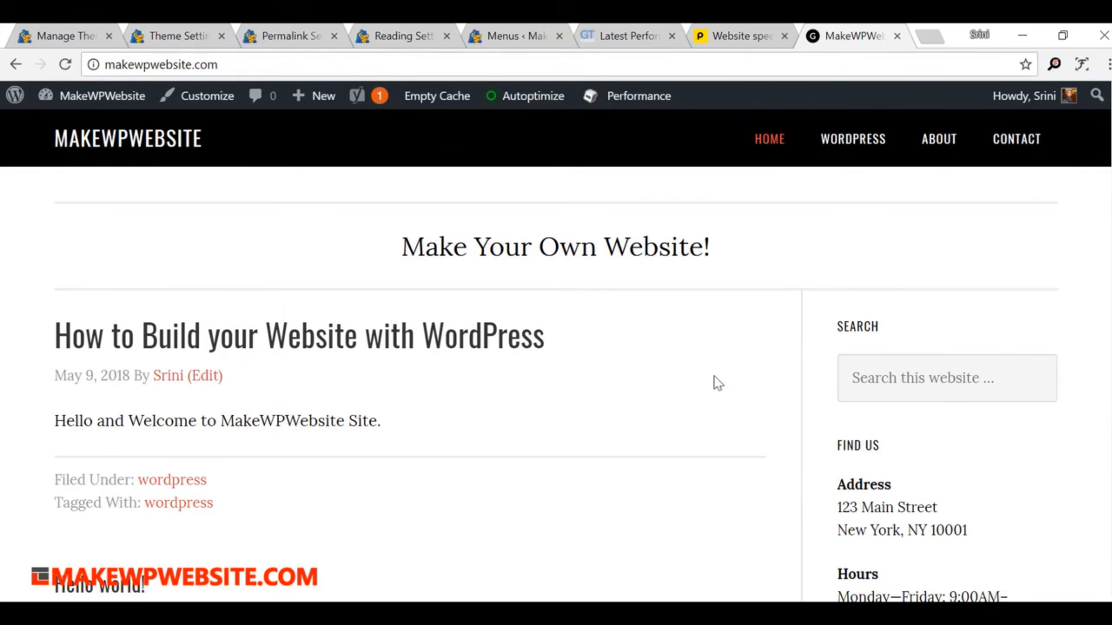
{"action": "left_click", "coordinate": [760, 142]}
{"action": "left_click", "coordinate": [622, 36]}
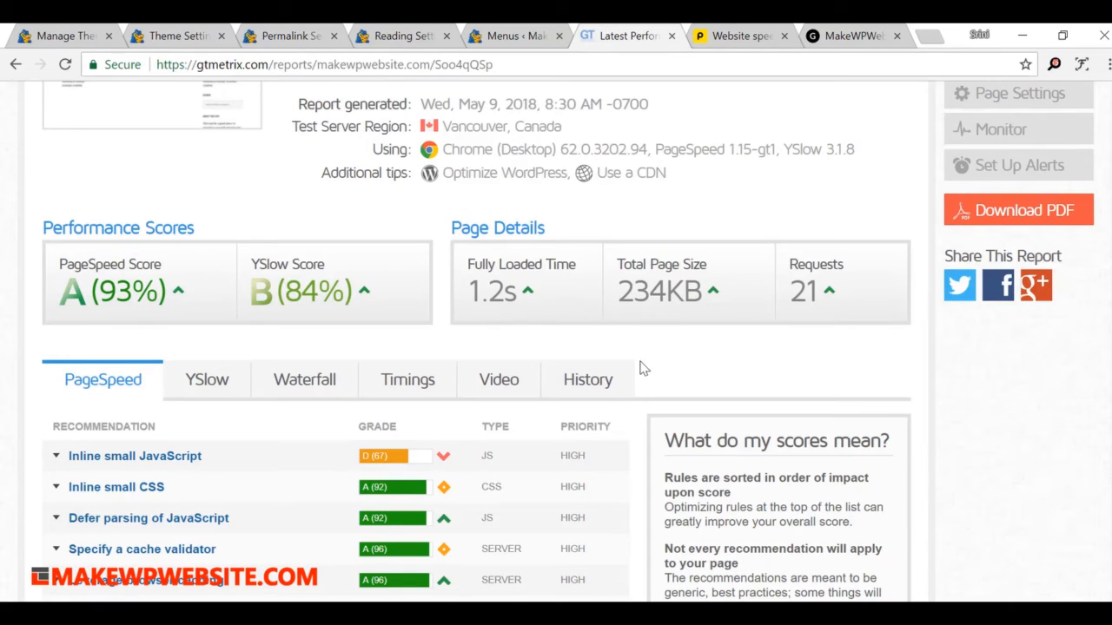
{"action": "scroll", "coordinate": [640, 368], "scroll_direction": "up", "scroll_amount": 2}
{"action": "left_click", "coordinate": [18, 66]}
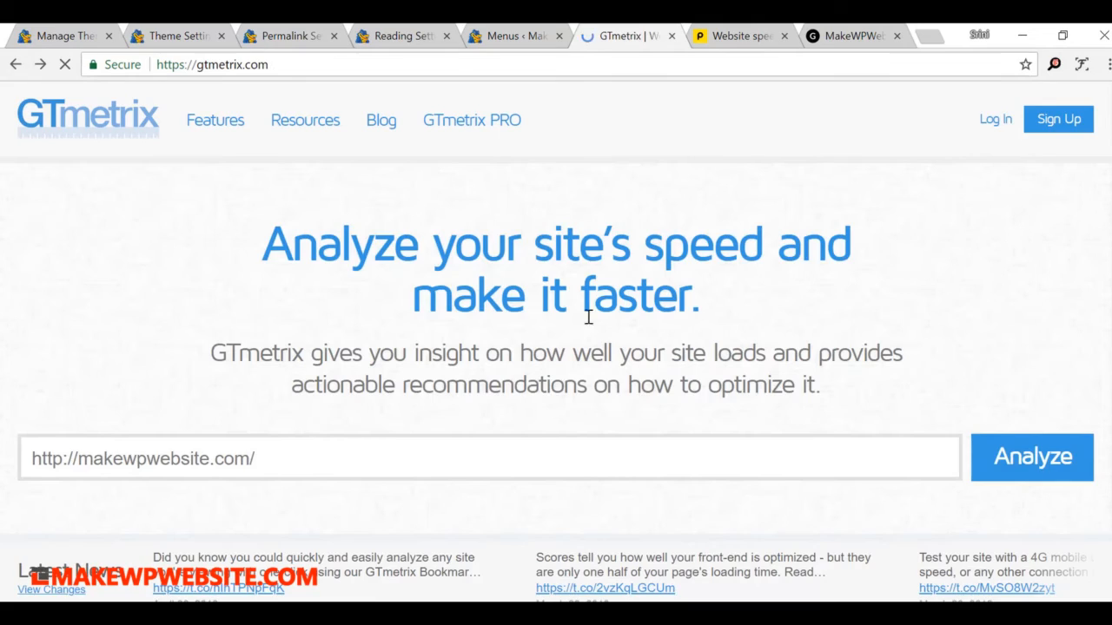
{"action": "left_click", "coordinate": [1031, 457]}
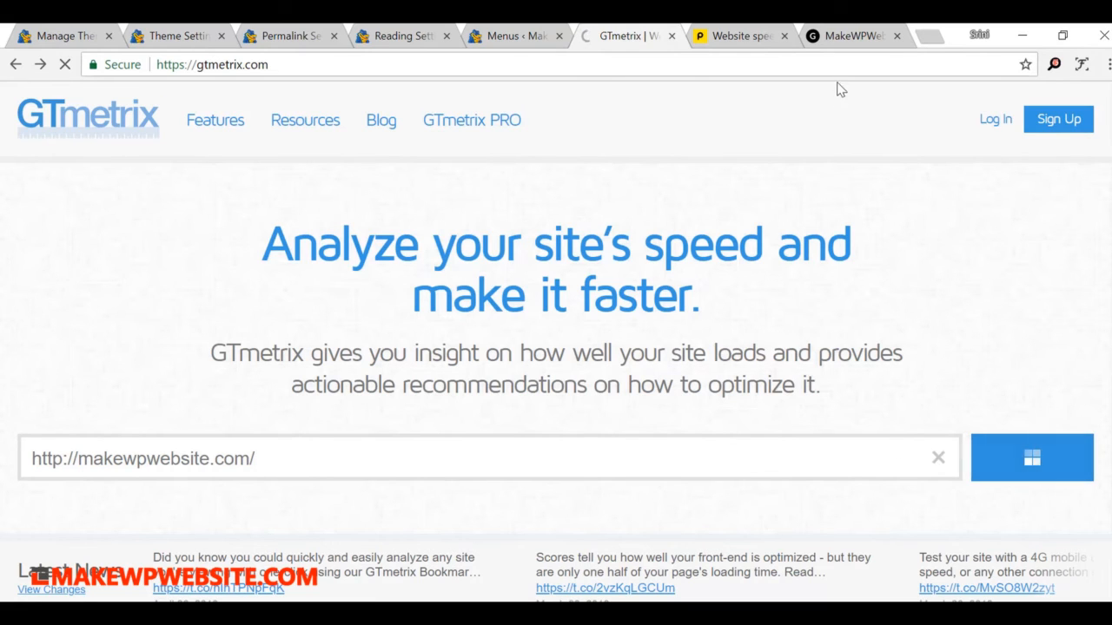
{"action": "left_click", "coordinate": [752, 37]}
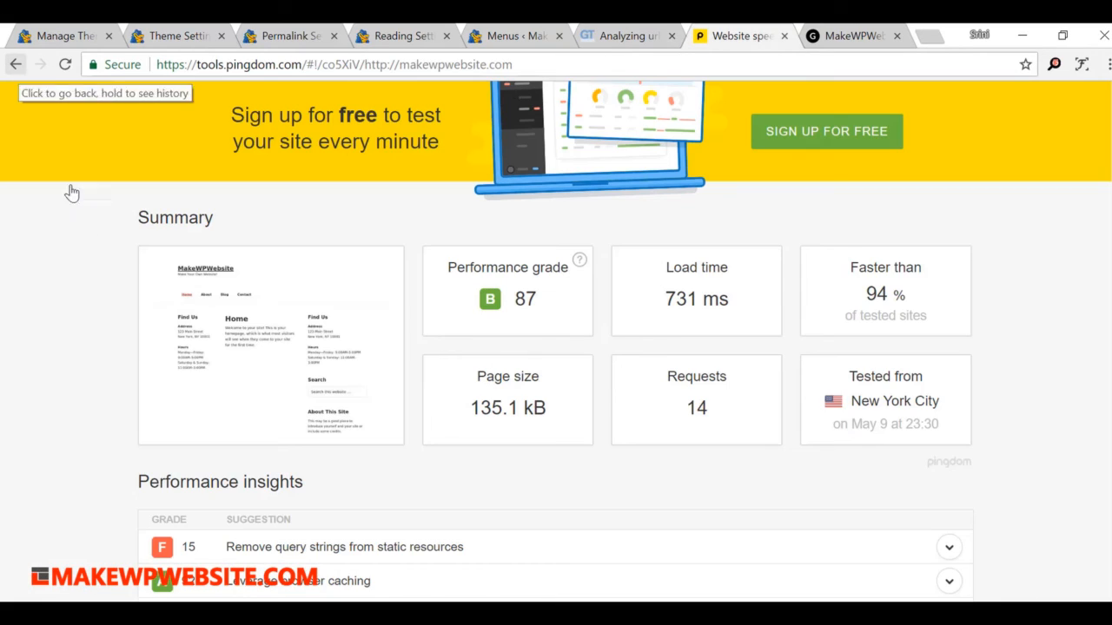
{"action": "scroll", "coordinate": [168, 299], "scroll_direction": "up", "scroll_amount": 3}
{"action": "left_click", "coordinate": [922, 193]}
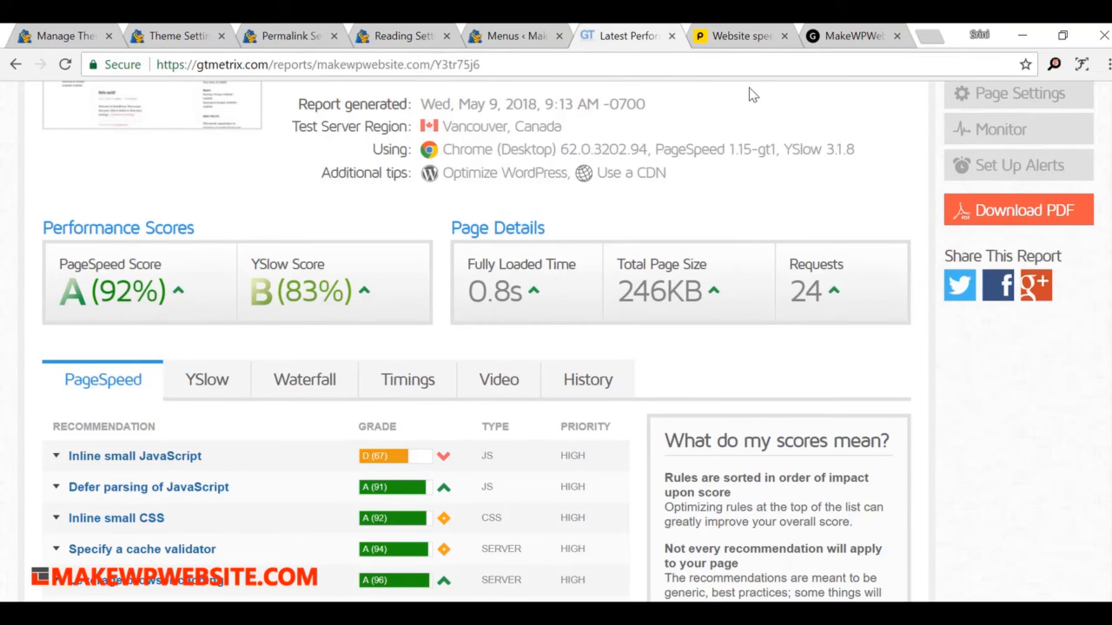
- Review the new Pingdom test summary, and look at the Reading Settings and the live home page for comparison
{"action": "left_click", "coordinate": [749, 35]}
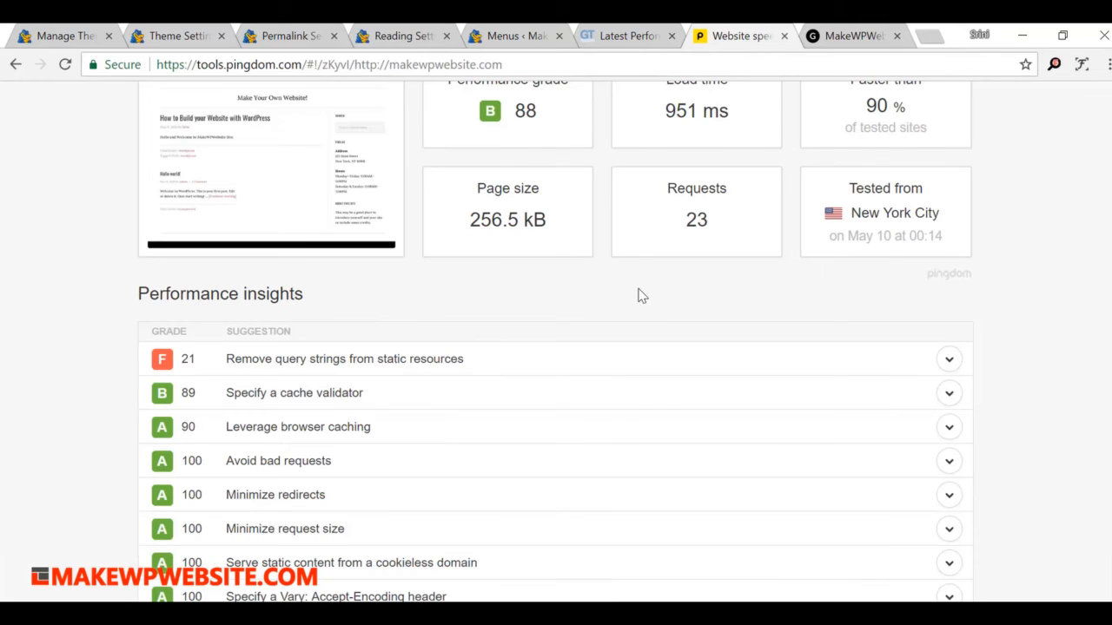
{"action": "double_click", "coordinate": [497, 115]}
{"action": "scroll", "coordinate": [653, 297], "scroll_direction": "up", "scroll_amount": 4}
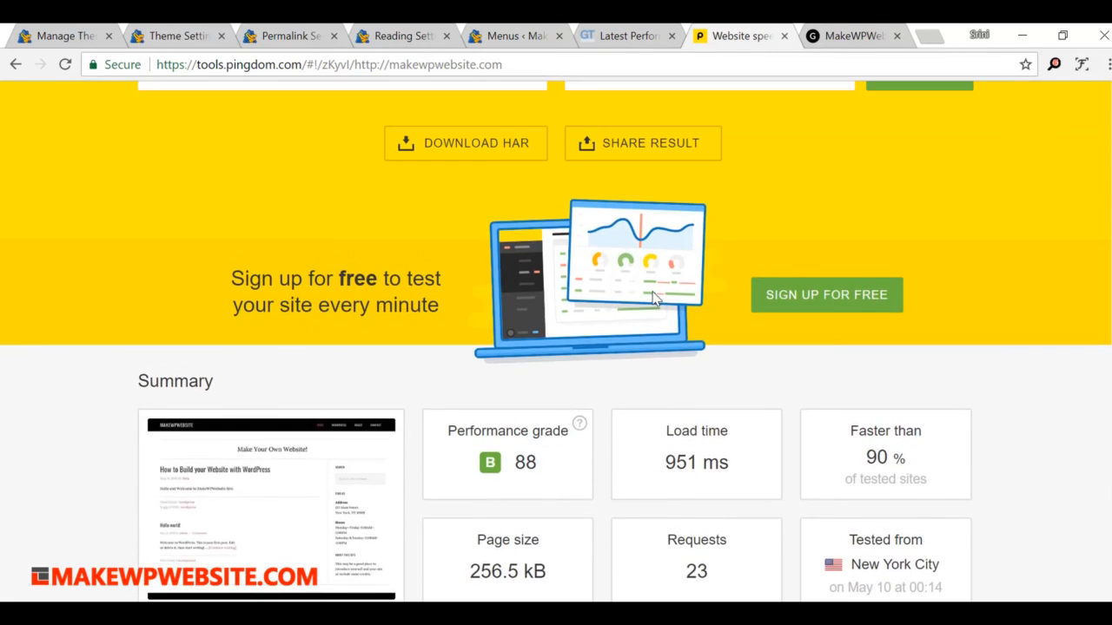
{"action": "scroll", "coordinate": [653, 297], "scroll_direction": "up", "scroll_amount": 3}
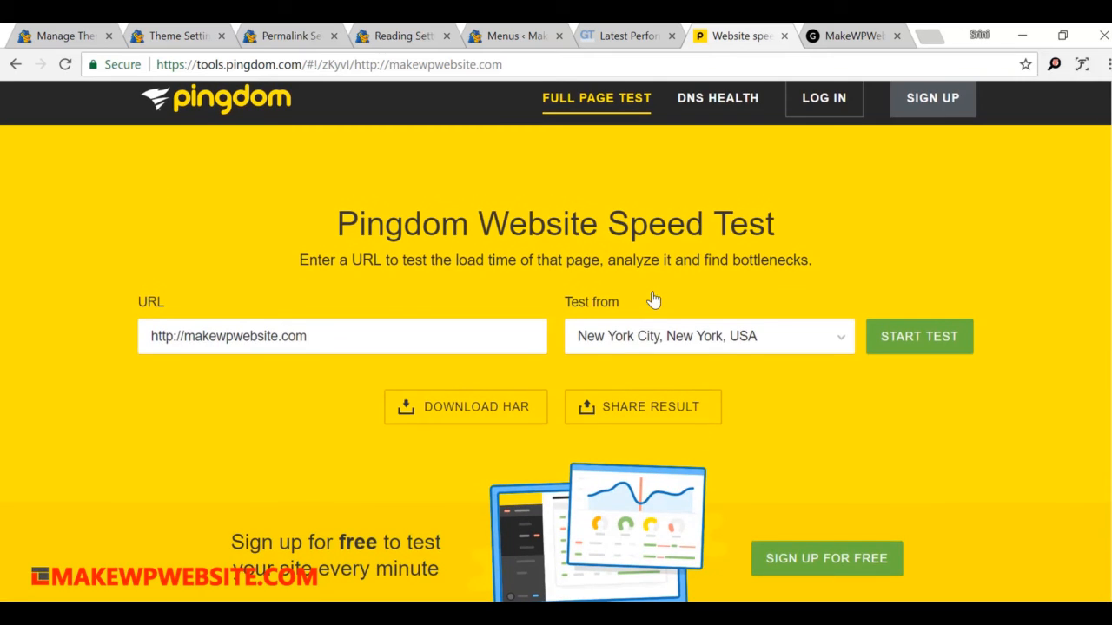
{"action": "left_click", "coordinate": [393, 36]}
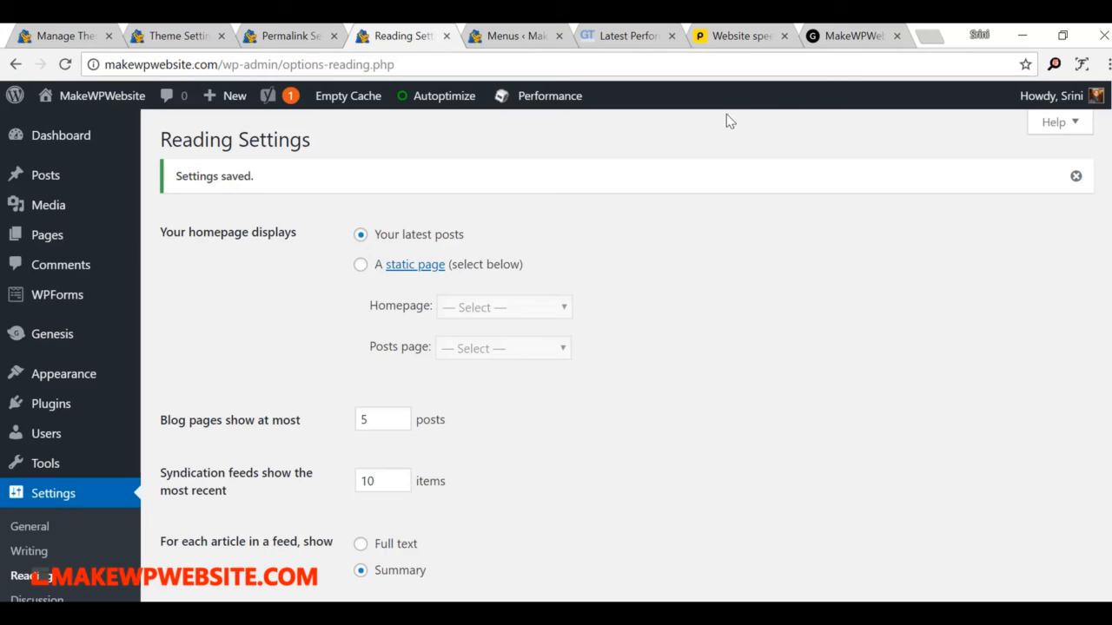
{"action": "left_click", "coordinate": [854, 45]}
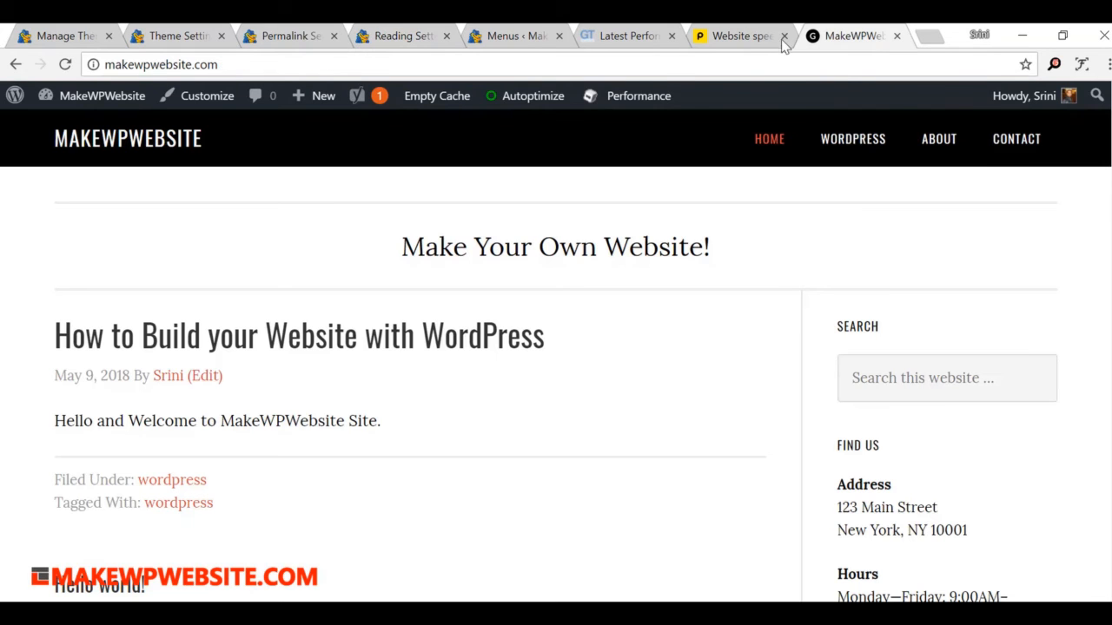
- Return to the Pingdom results, expand the "Remove query strings from static resources" suggestion and examine its listed resources and the summary
{"action": "left_click", "coordinate": [738, 35]}
{"action": "scroll", "coordinate": [608, 339], "scroll_direction": "down", "scroll_amount": 4}
{"action": "scroll", "coordinate": [622, 337], "scroll_direction": "down", "scroll_amount": 2}
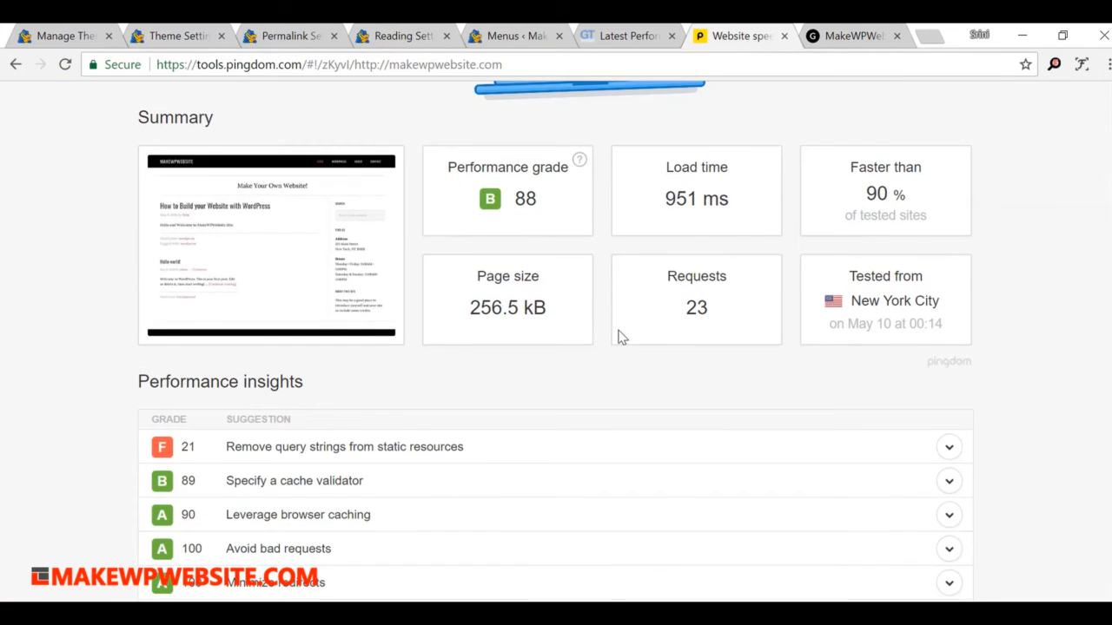
{"action": "left_click", "coordinate": [948, 448]}
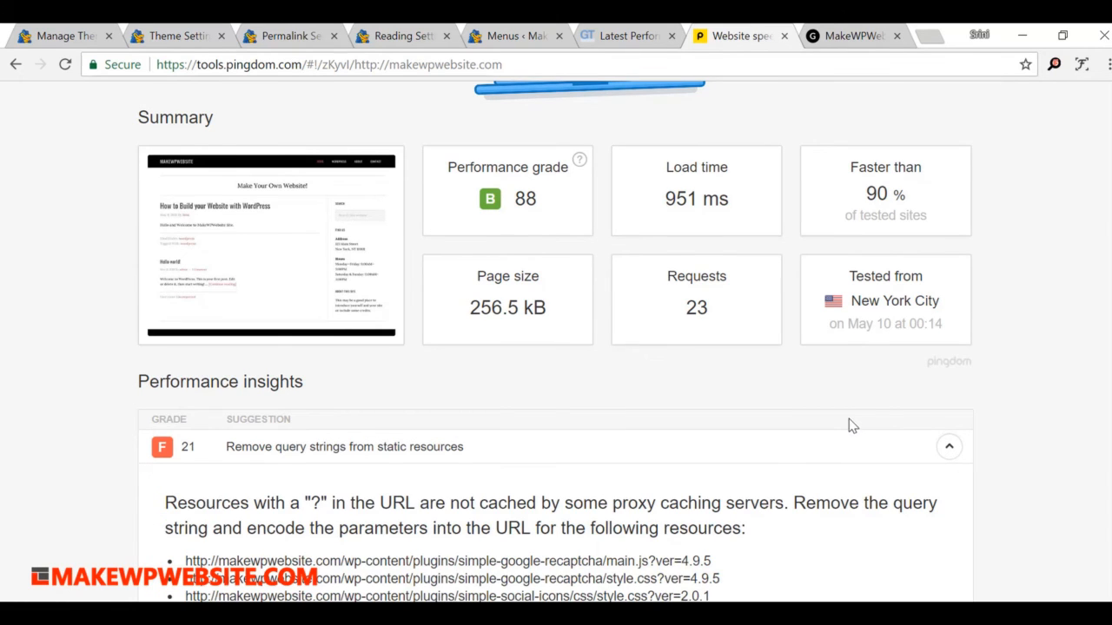
{"action": "scroll", "coordinate": [844, 415], "scroll_direction": "down", "scroll_amount": 3}
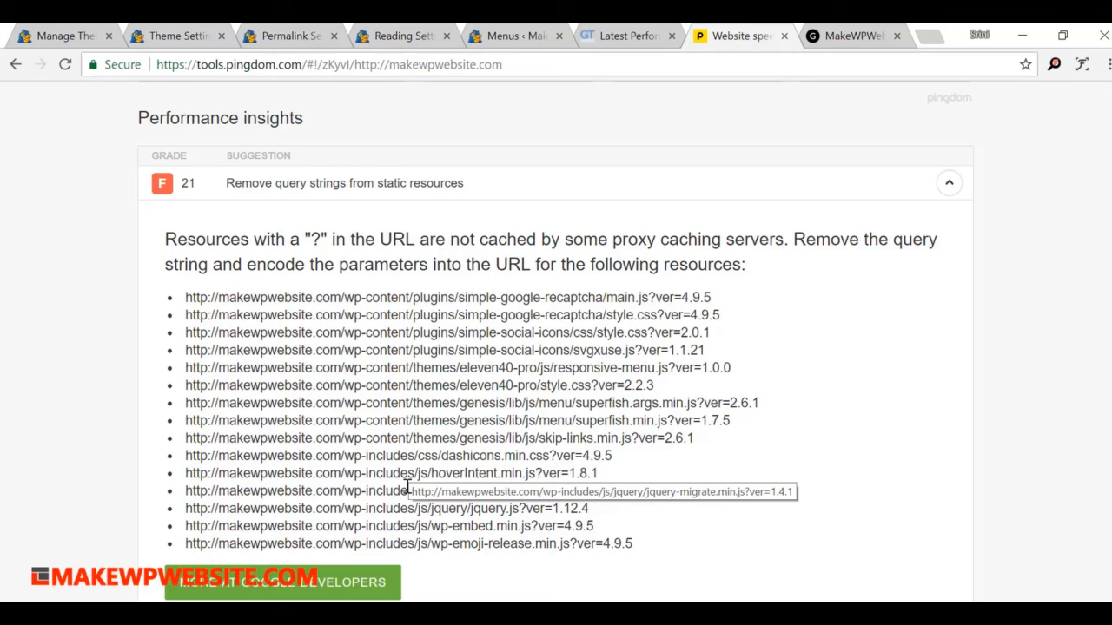
{"action": "scroll", "coordinate": [406, 489], "scroll_direction": "up", "scroll_amount": 6}
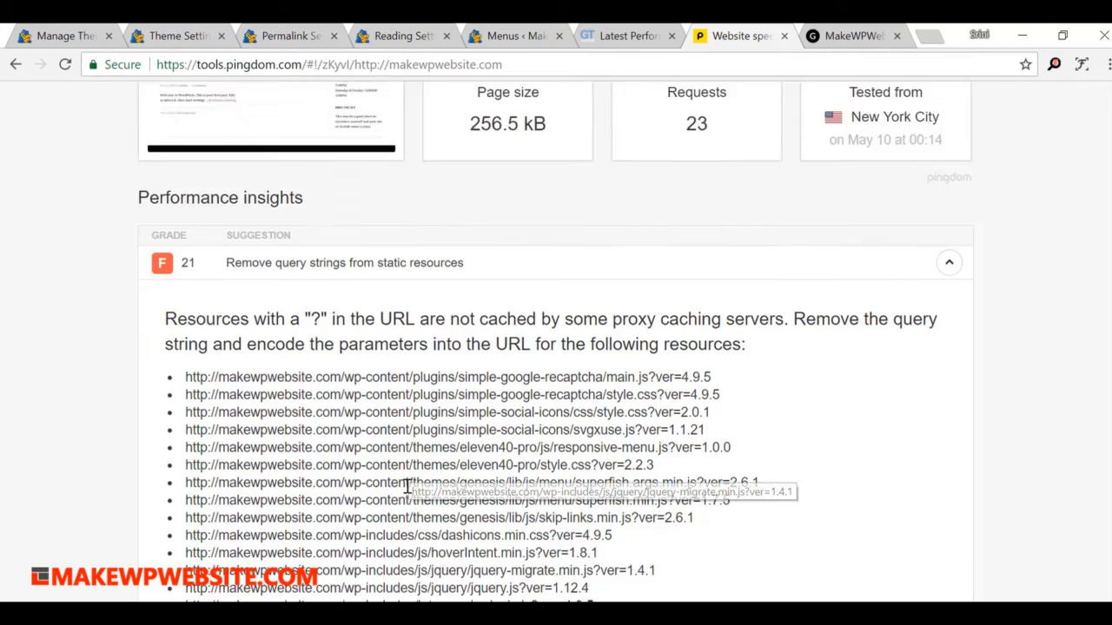
{"action": "scroll", "coordinate": [660, 416], "scroll_direction": "up", "scroll_amount": 2}
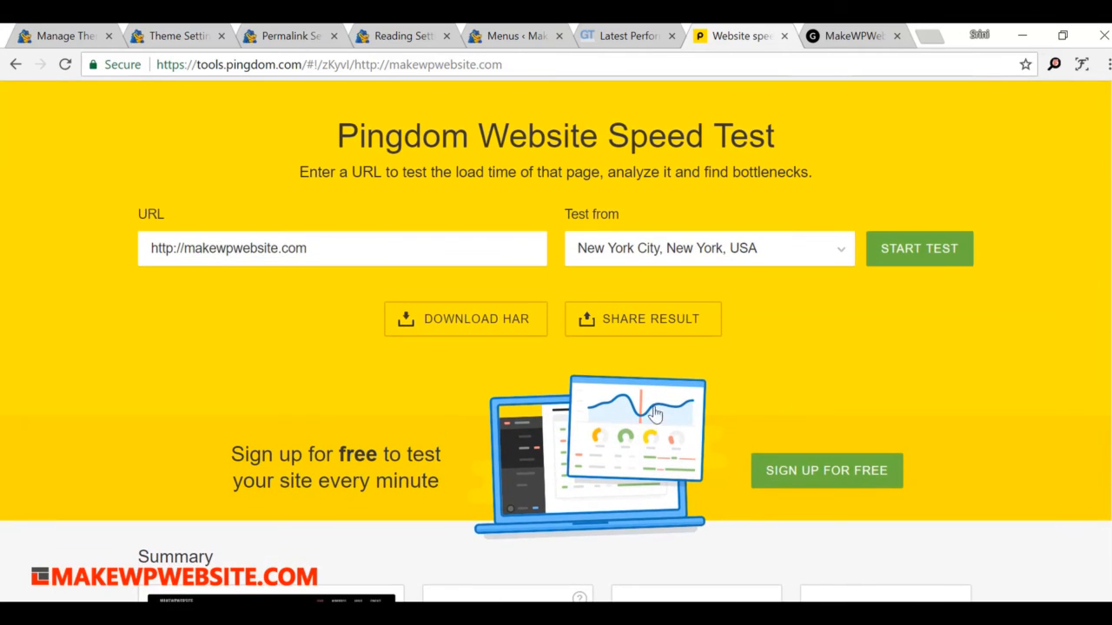
{"action": "scroll", "coordinate": [754, 422], "scroll_direction": "up", "scroll_amount": 1}
{"action": "scroll", "coordinate": [755, 423], "scroll_direction": "down", "scroll_amount": 3}
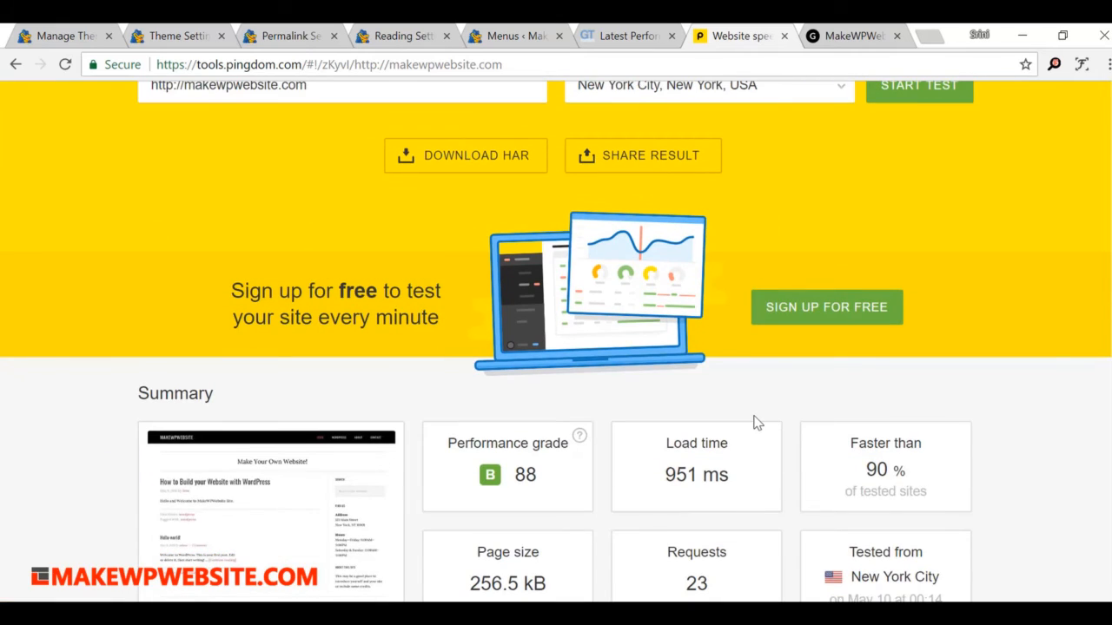
{"action": "scroll", "coordinate": [753, 422], "scroll_direction": "up", "scroll_amount": 3}
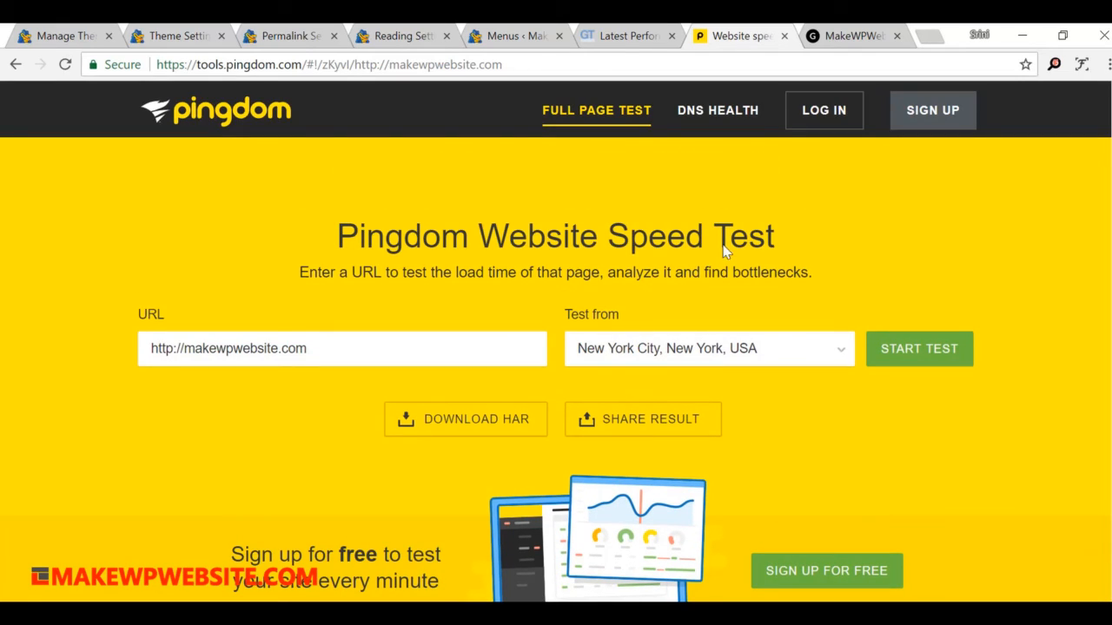
- Switch to the latest GTmetrix report and review its performance scores and page details
{"action": "left_click", "coordinate": [619, 39]}
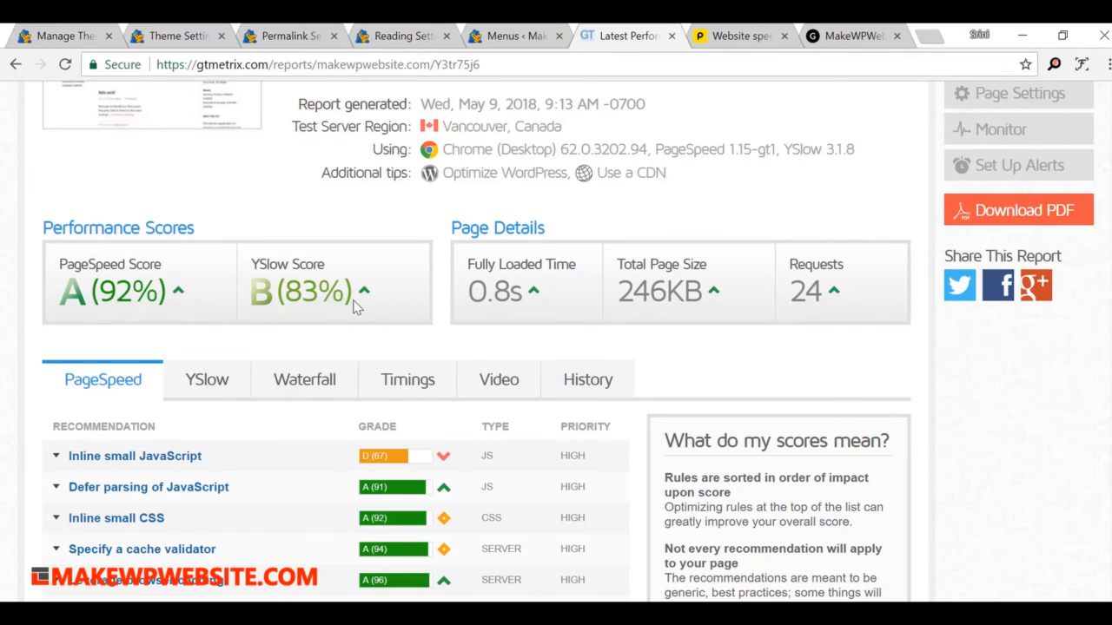
{"action": "scroll", "coordinate": [354, 306], "scroll_direction": "up", "scroll_amount": 3}
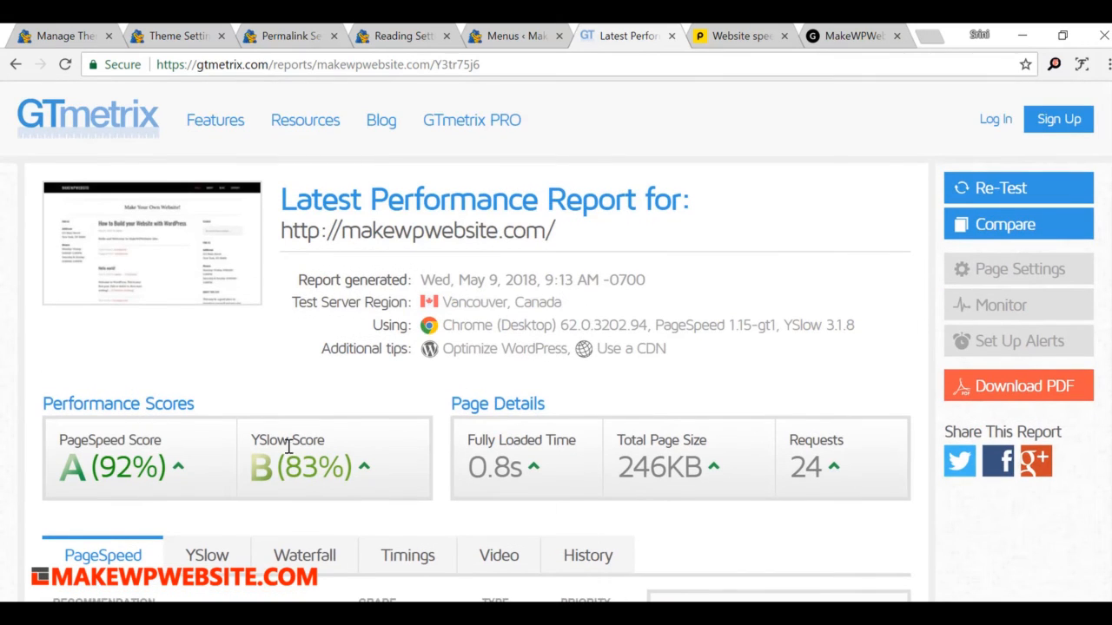